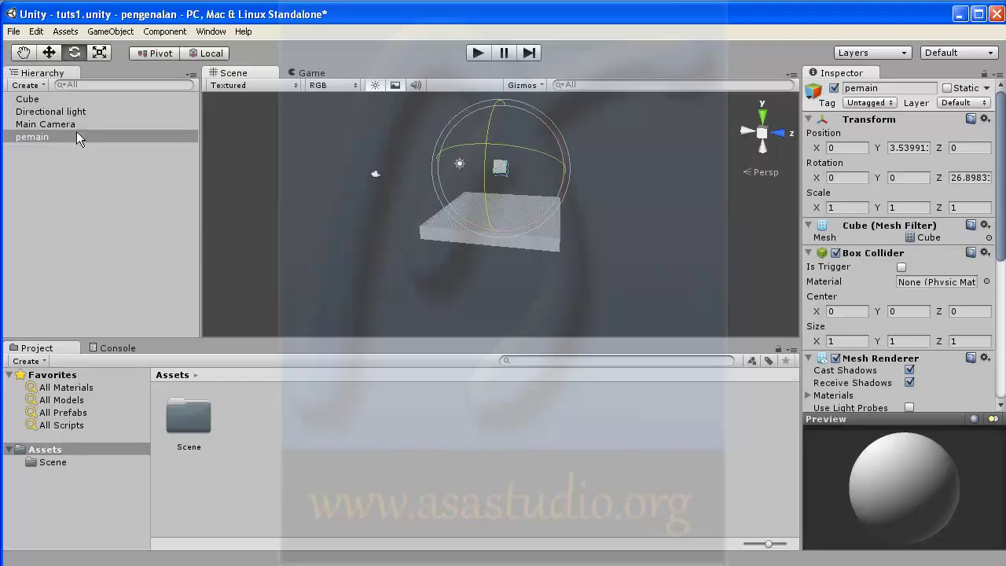
# Rename the flat ground Cube object in the Hierarchy to 'lantai'
pyautogui.click(37, 100)
pyautogui.click(37, 100)
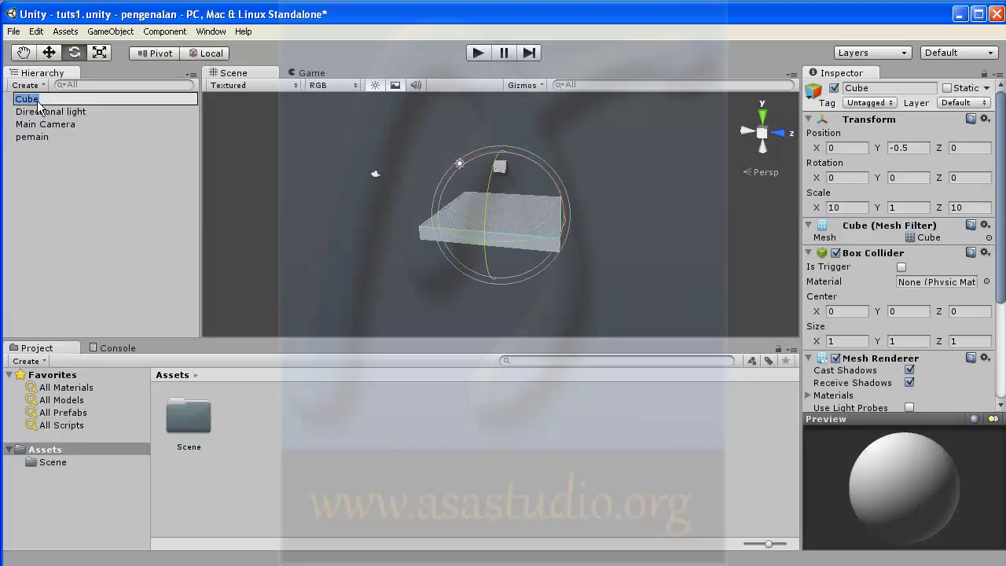
pyautogui.write('lantai')
pyautogui.press('Return')
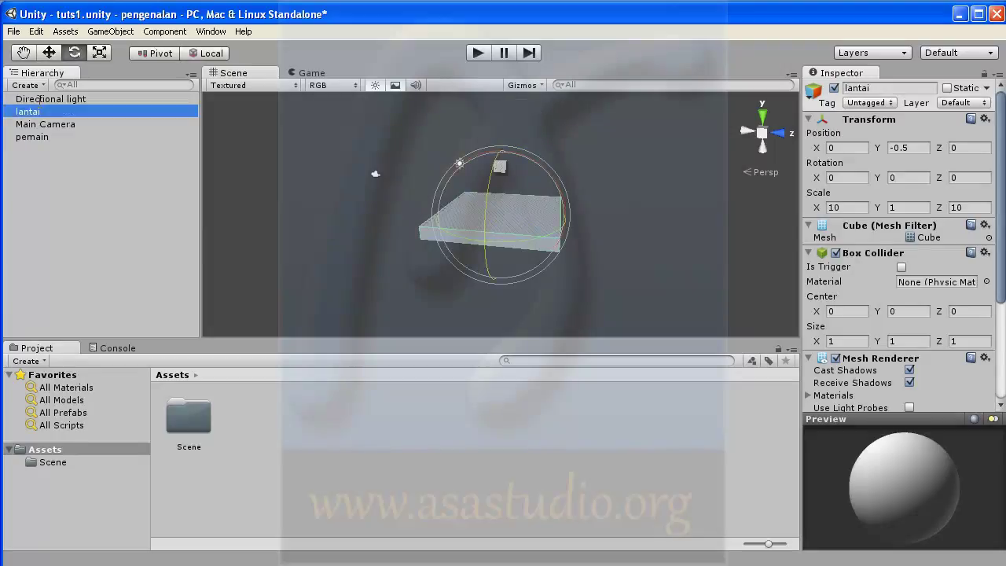
# Add a Capsule to the scene, frame it, and raise its Position Y to 0.99
pyautogui.click(110, 31)
pyautogui.moveTo(255, 61)
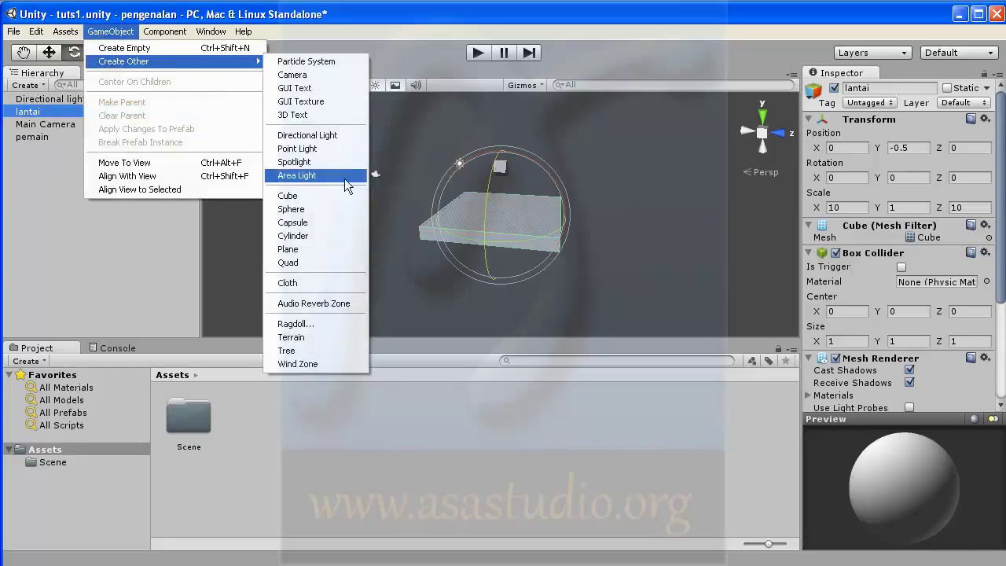
pyautogui.click(348, 223)
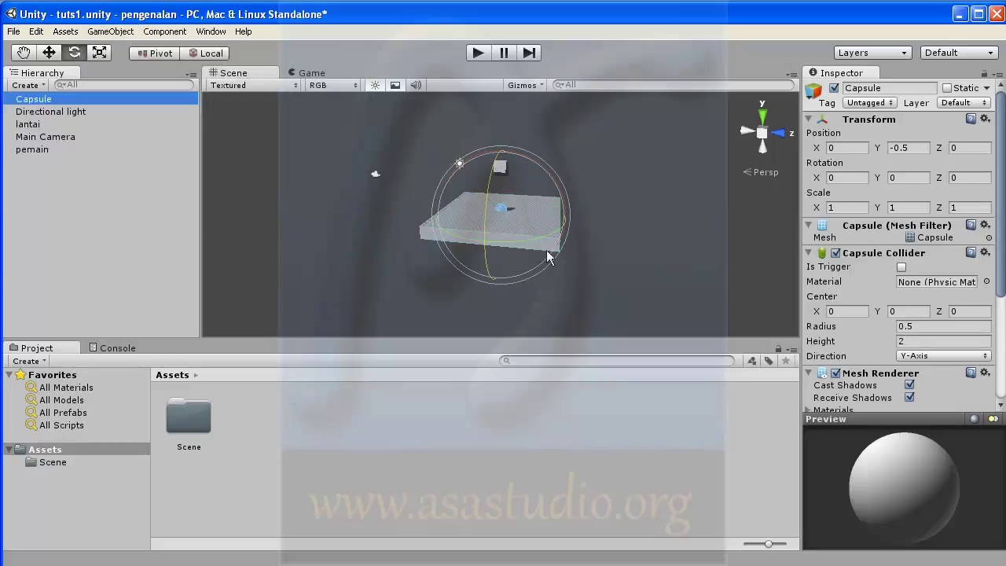
pyautogui.doubleClick(28, 99)
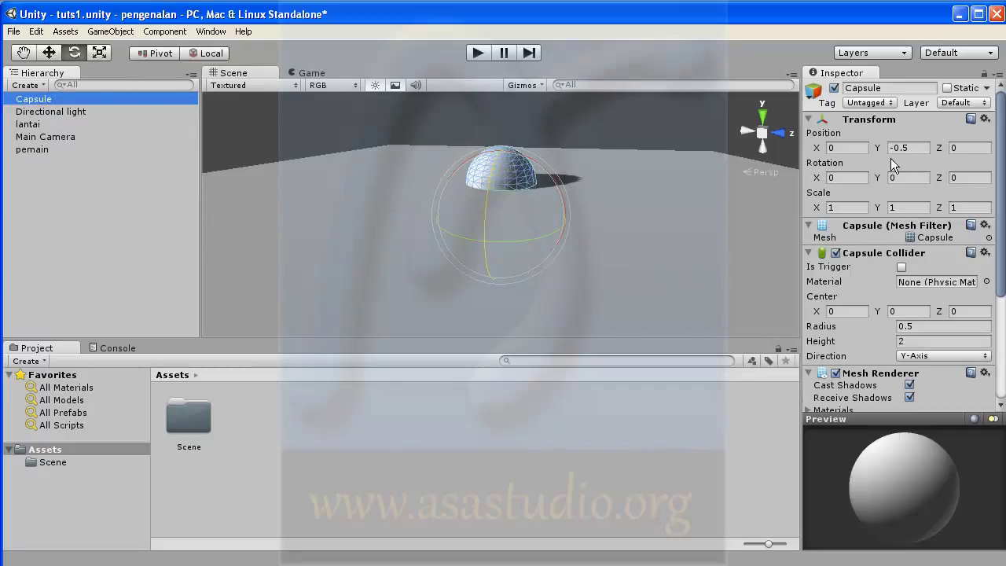
pyautogui.moveTo(876, 149); pyautogui.dragTo(921, 151)
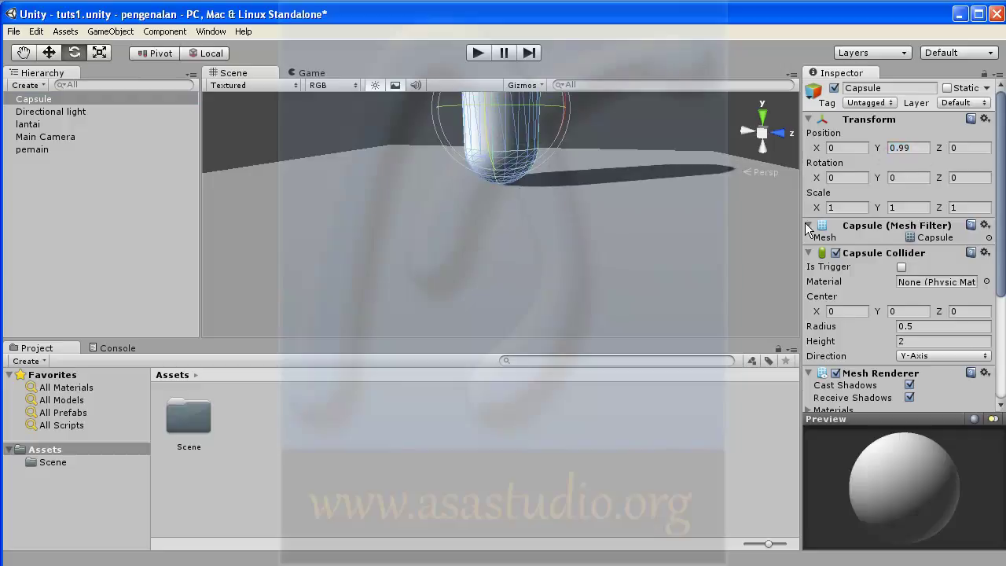
pyautogui.scroll(-2, 639, 195)
pyautogui.scroll(-2, 640, 197)
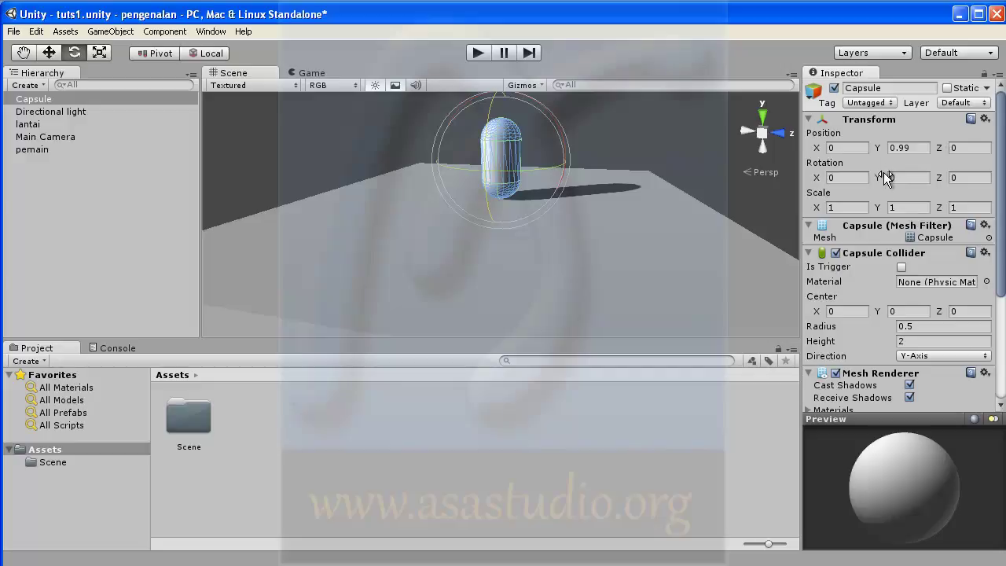
# Open the Input settings and collapse Fire1, Fire2 and Horizontal after checking Horizontal's keys
pyautogui.click(70, 37)
pyautogui.moveTo(36, 36)
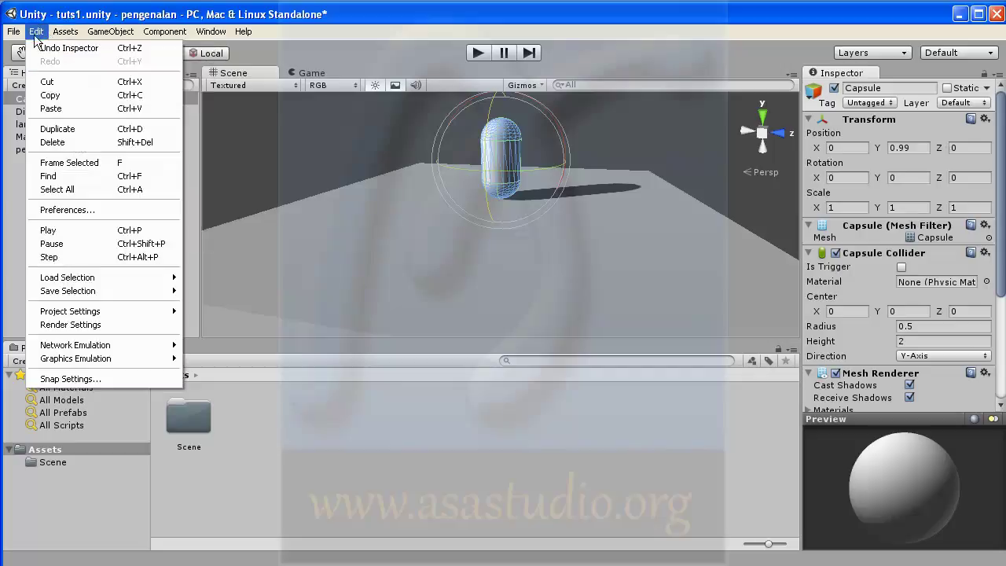
pyautogui.moveTo(69, 316)
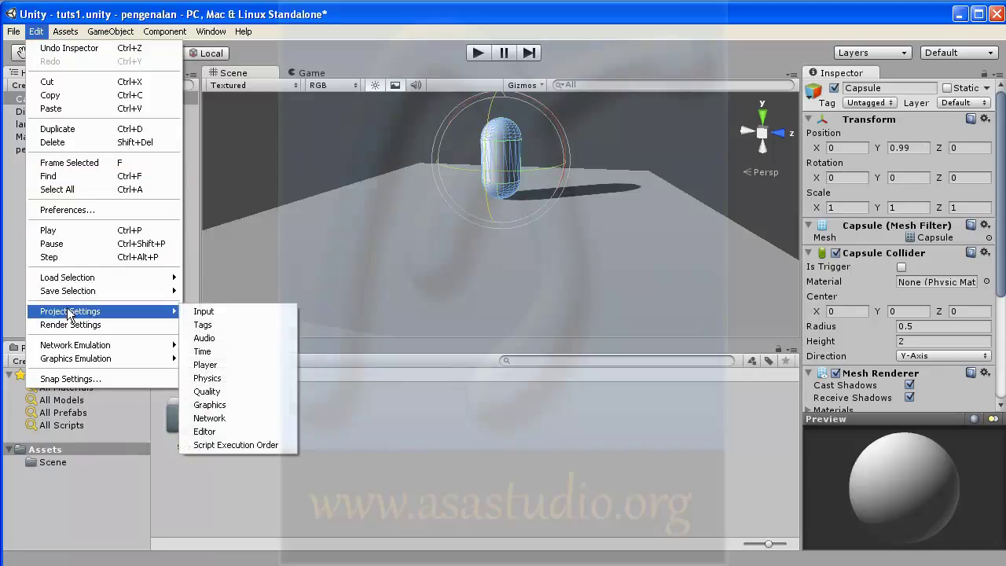
pyautogui.click(232, 310)
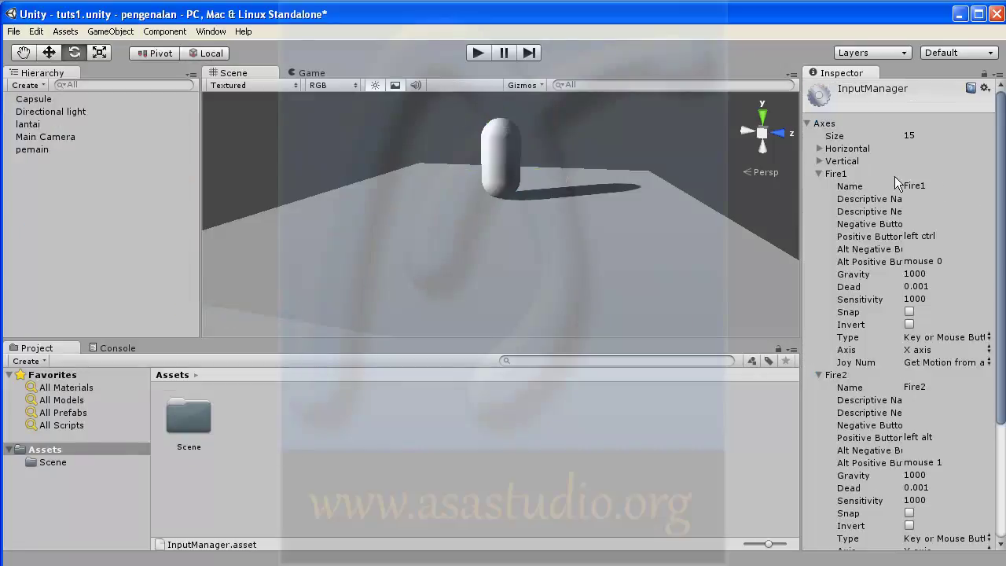
pyautogui.click(817, 173)
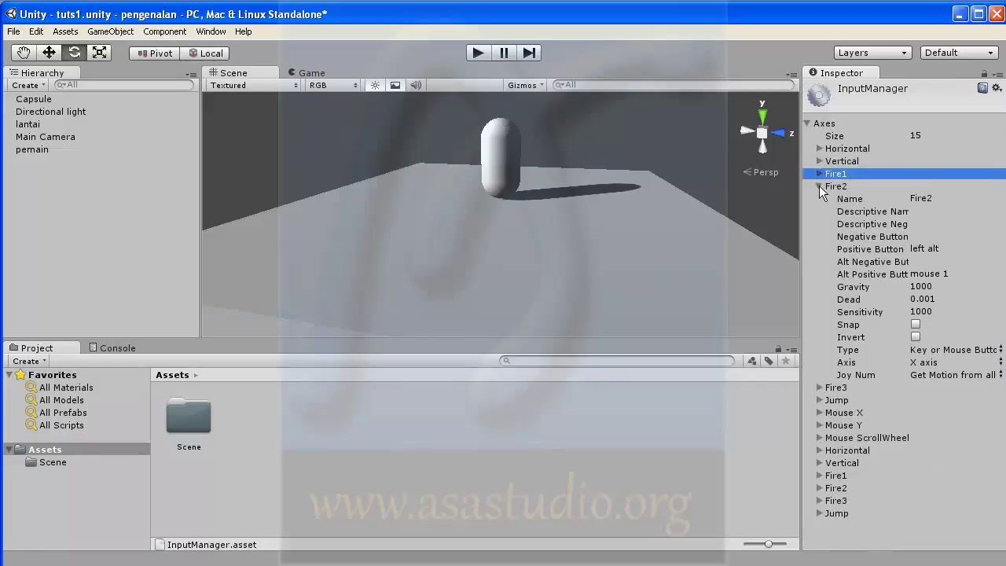
pyautogui.click(818, 185)
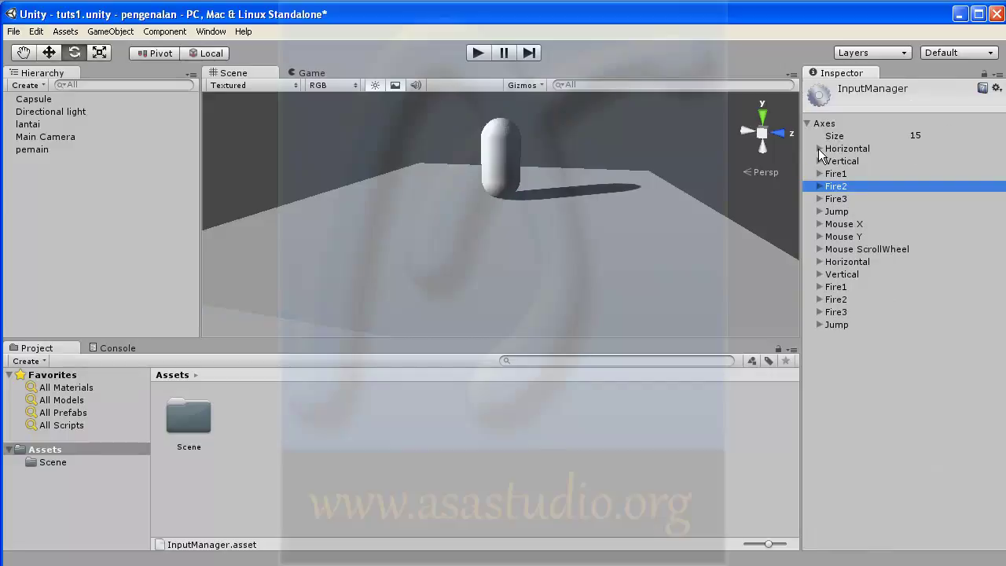
pyautogui.click(817, 147)
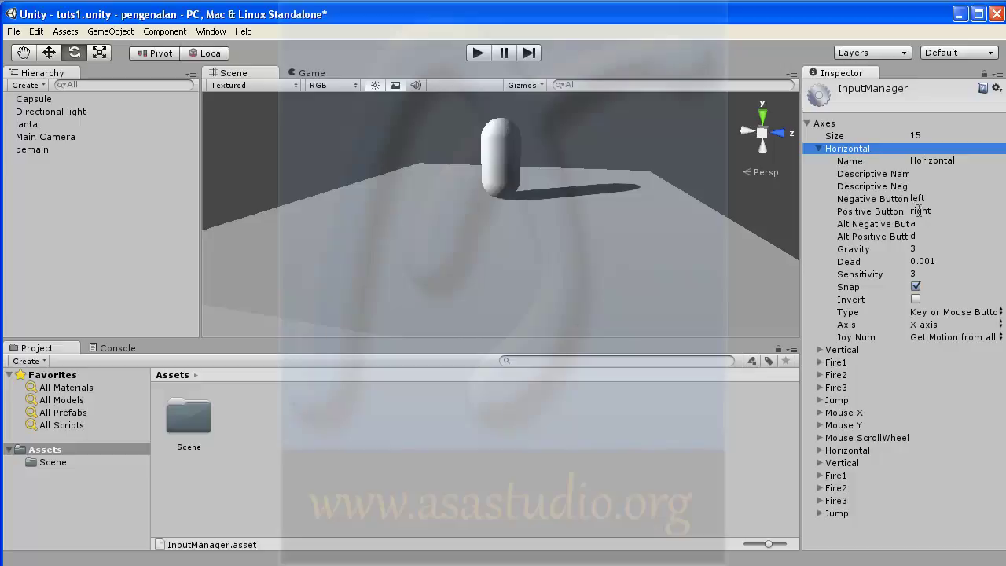
pyautogui.click(820, 150)
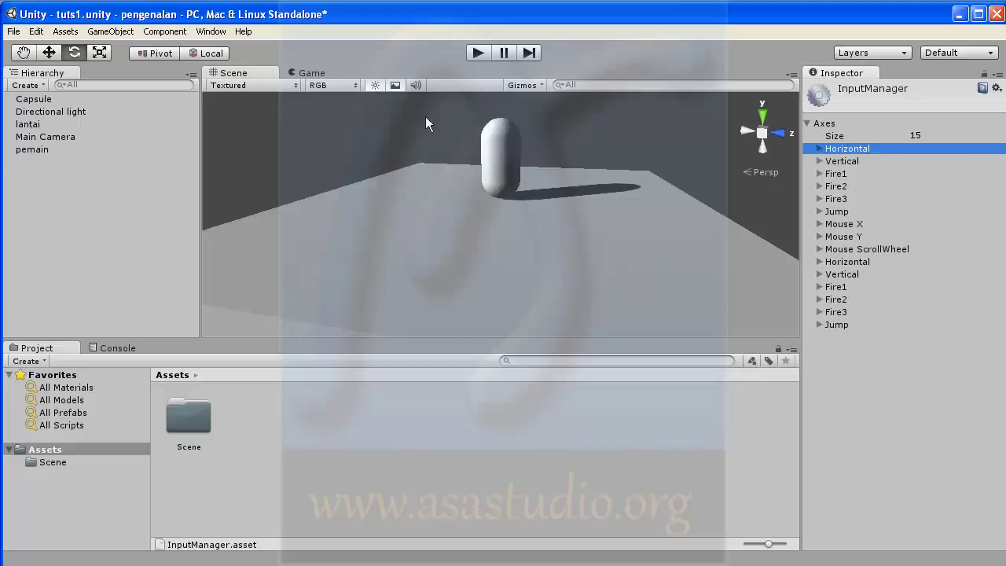
# Create a new folder named 'Script' in the Assets folder
pyautogui.click(41, 450)
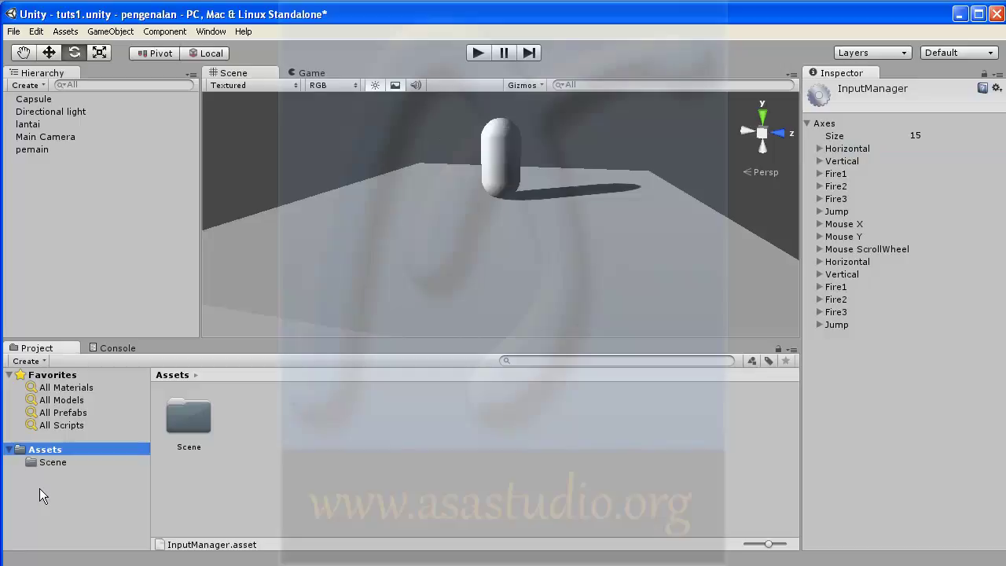
pyautogui.rightClick(218, 480)
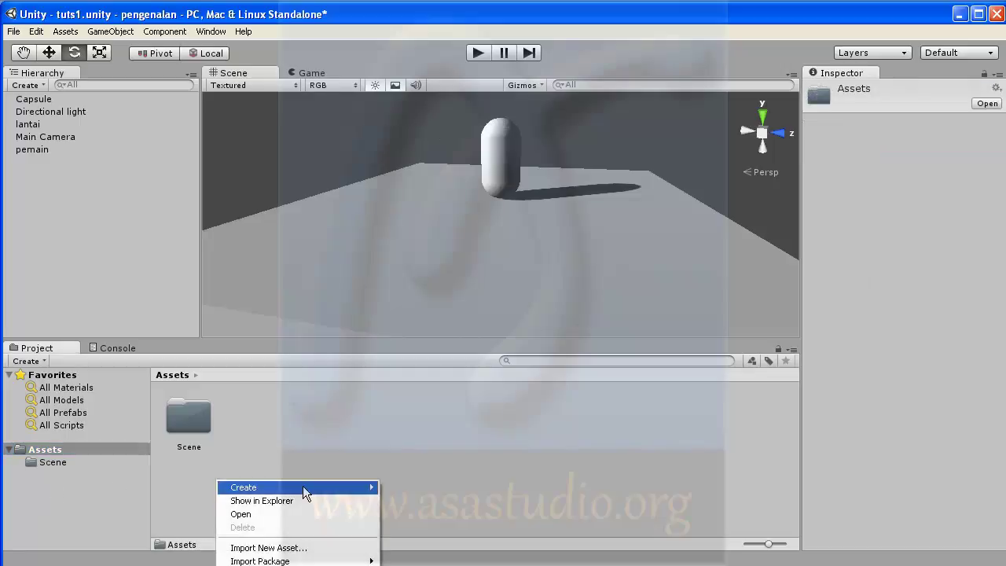
pyautogui.moveTo(358, 492)
pyautogui.click(435, 271)
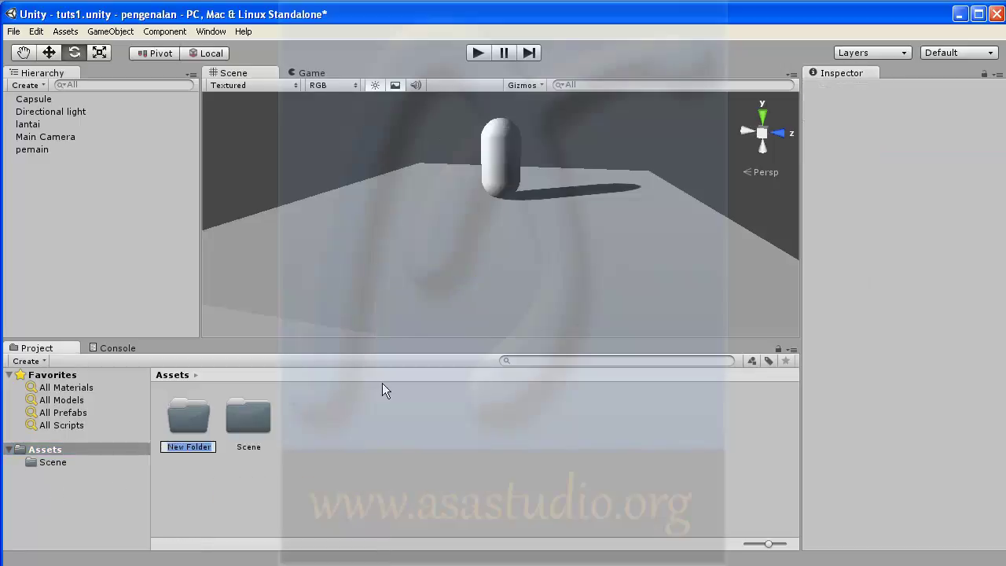
pyautogui.write('Script')
pyautogui.press('Return')
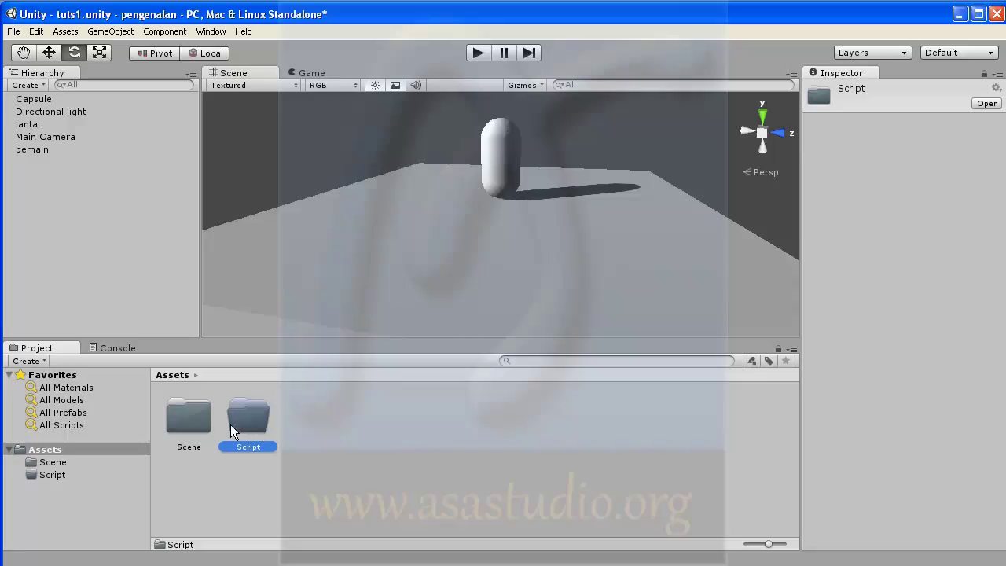
# Inside the Script folder, create a JavaScript file named 'trans', fixing the 'tans' typo
pyautogui.doubleClick(248, 418)
pyautogui.rightClick(185, 426)
pyautogui.moveTo(315, 433)
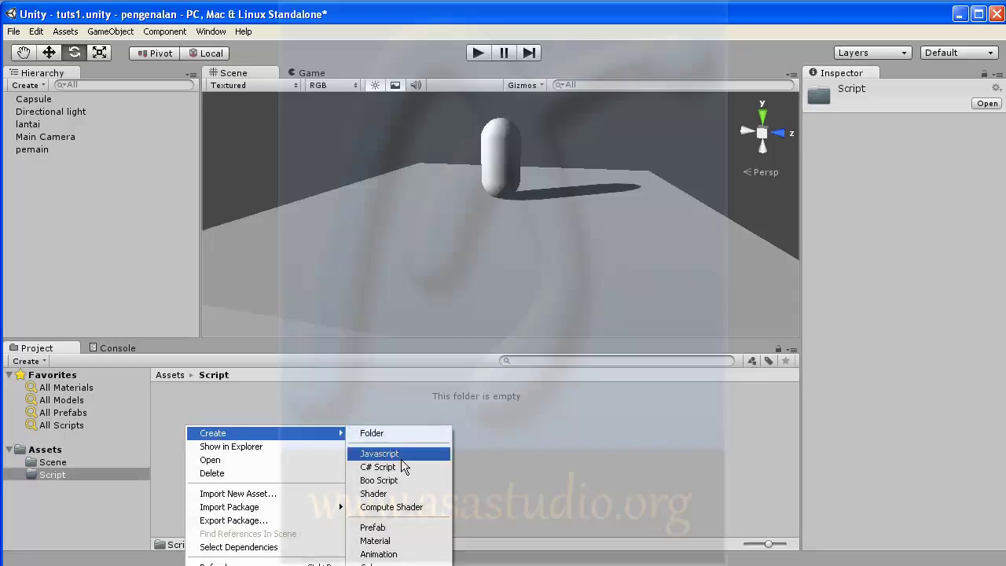
pyautogui.click(401, 455)
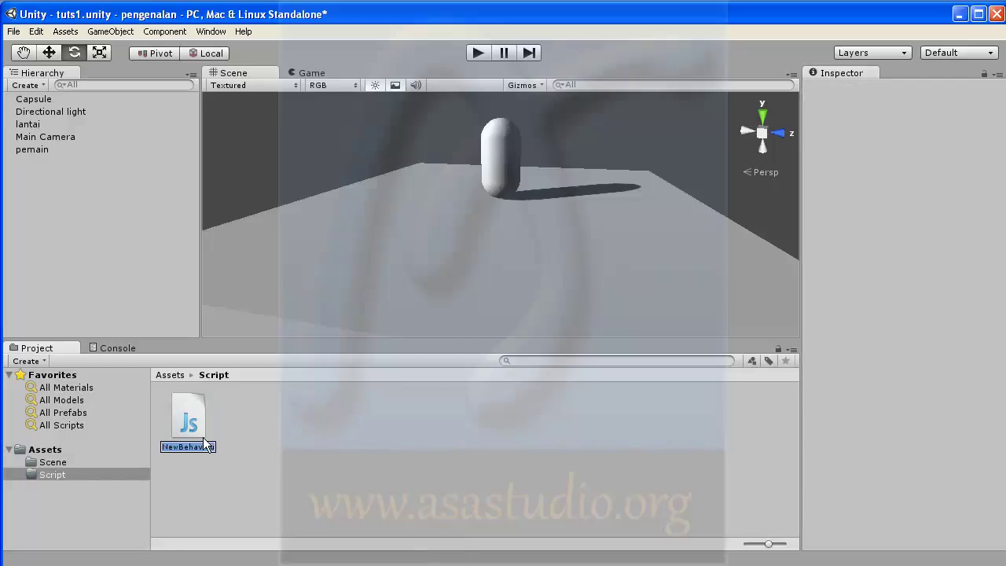
pyautogui.write('tans')
pyautogui.click(183, 447)
pyautogui.write('rans')
pyautogui.press('Return')
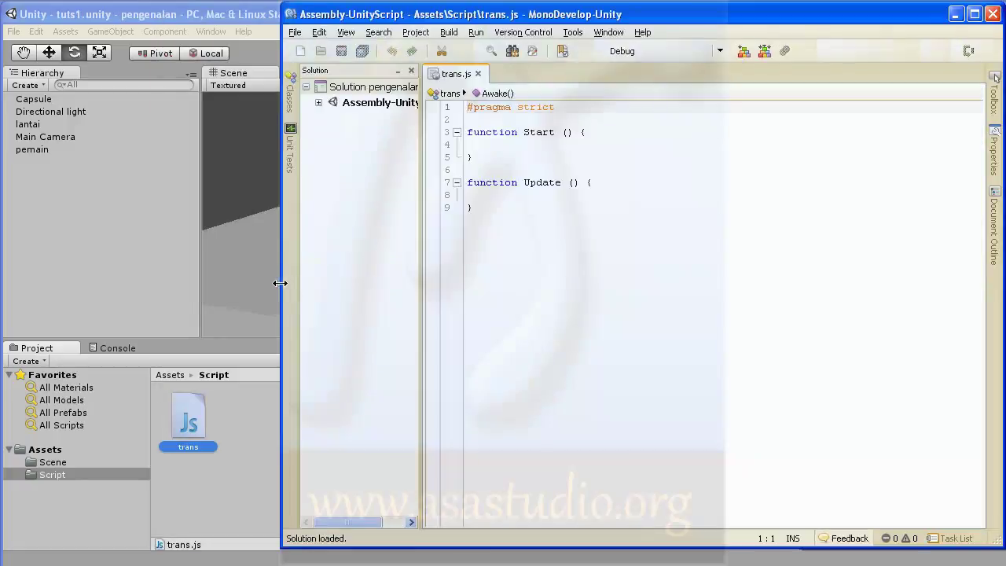
# Declare 'var kapsul : GameObject;' on line 2 of trans.js and save it
pyautogui.moveTo(280, 283); pyautogui.dragTo(370, 283)
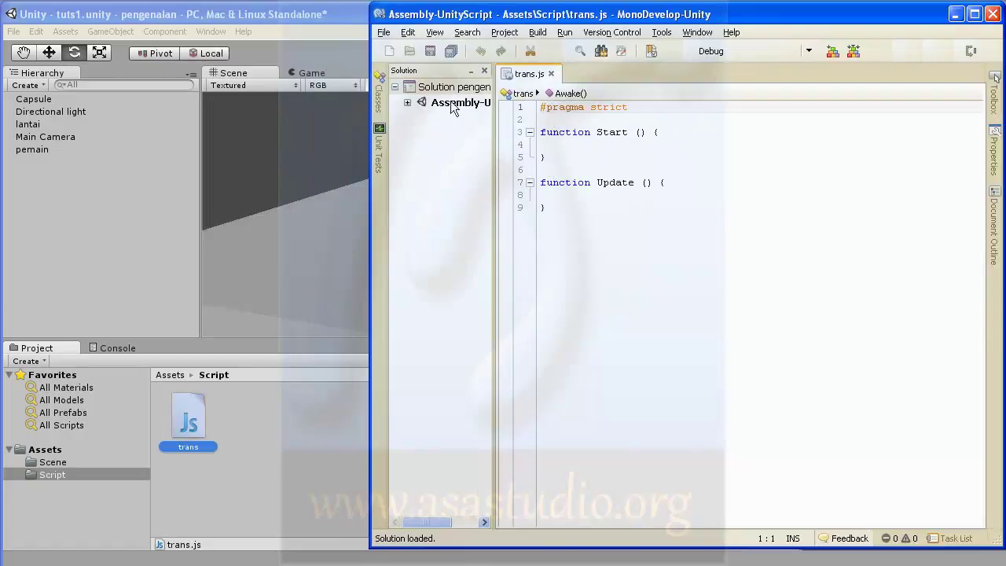
pyautogui.click(550, 195)
pyautogui.click(576, 119)
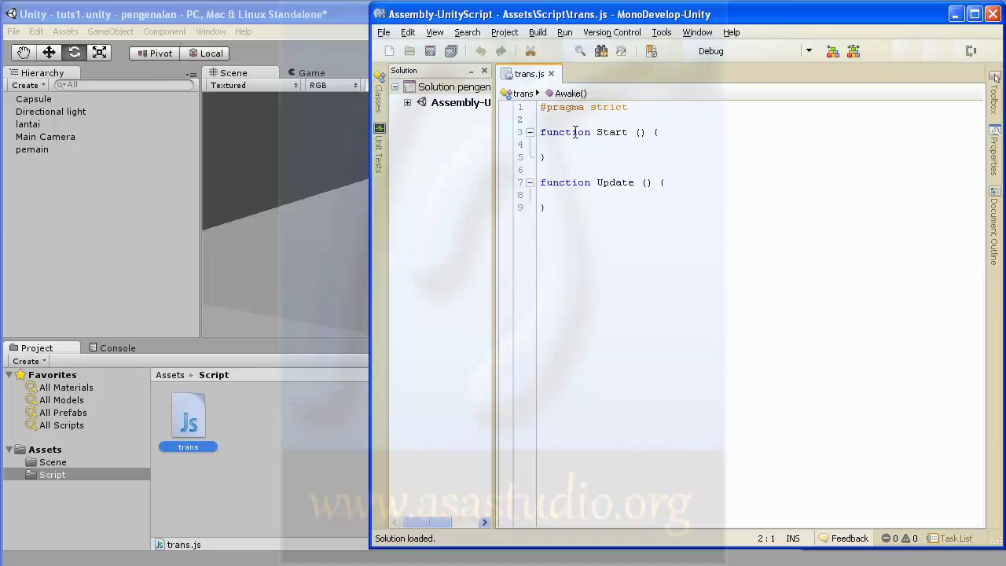
pyautogui.write('var')
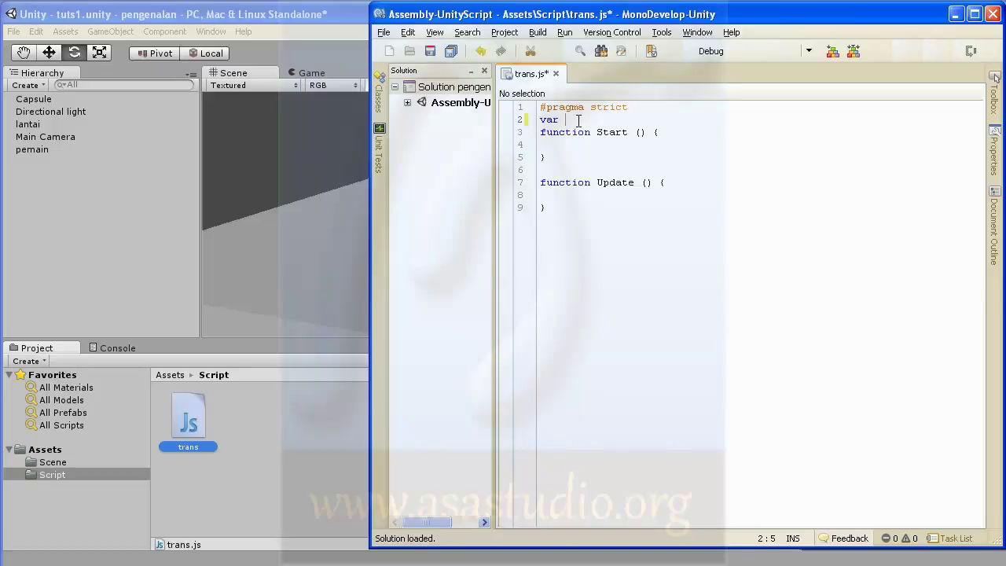
pyautogui.write('kapsul')
pyautogui.write(' : ')
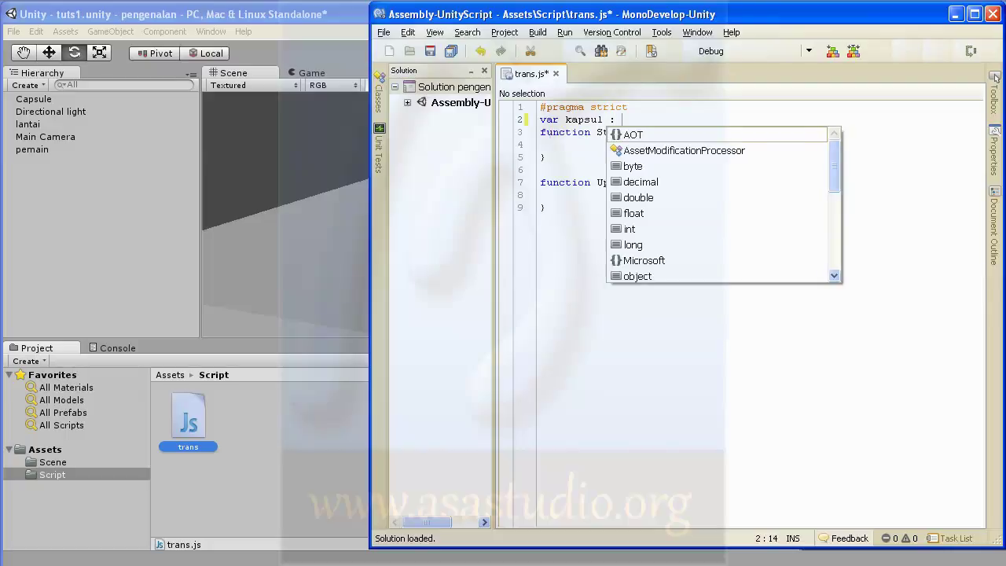
pyautogui.write('G')
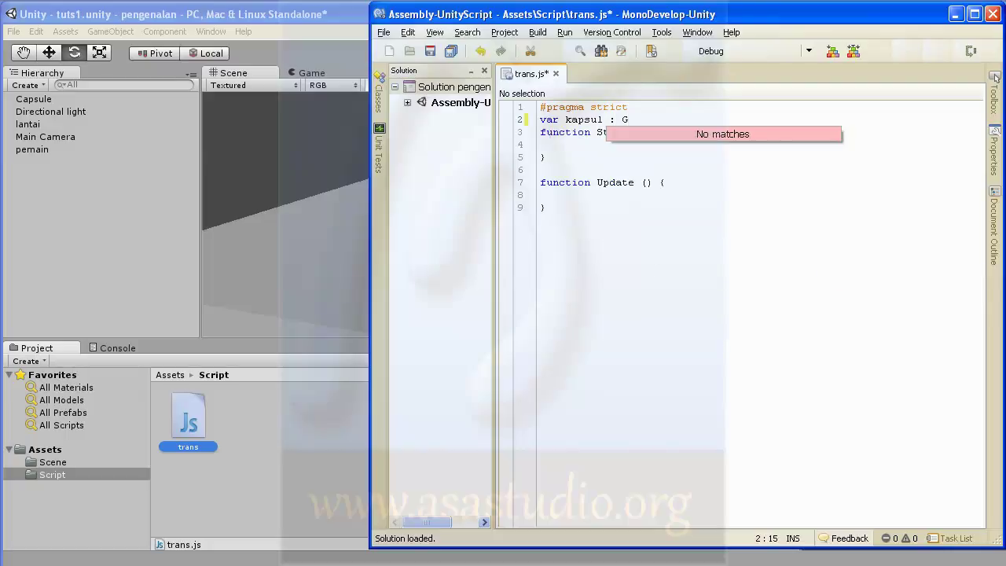
pyautogui.press('BackSpace')
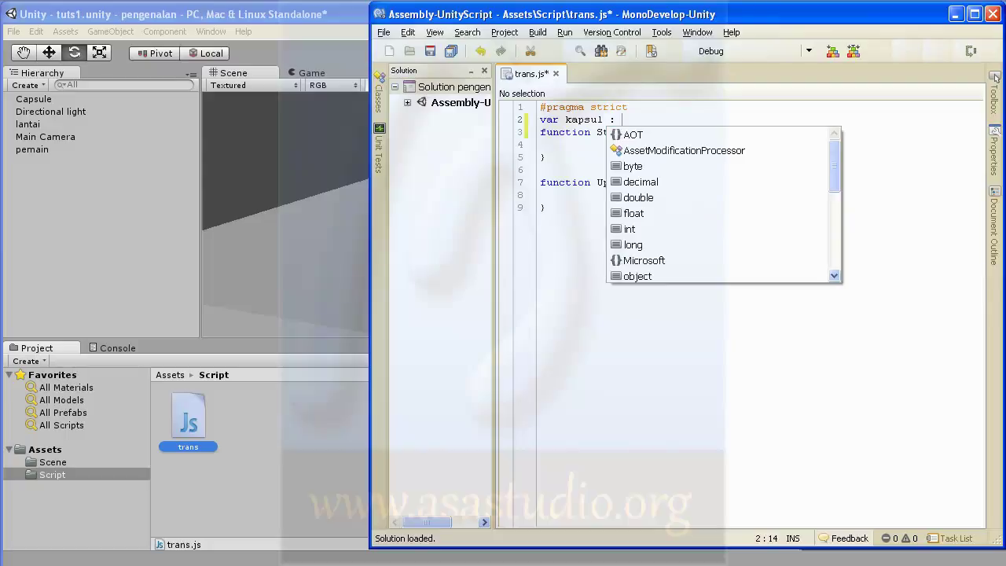
pyautogui.write('Game')
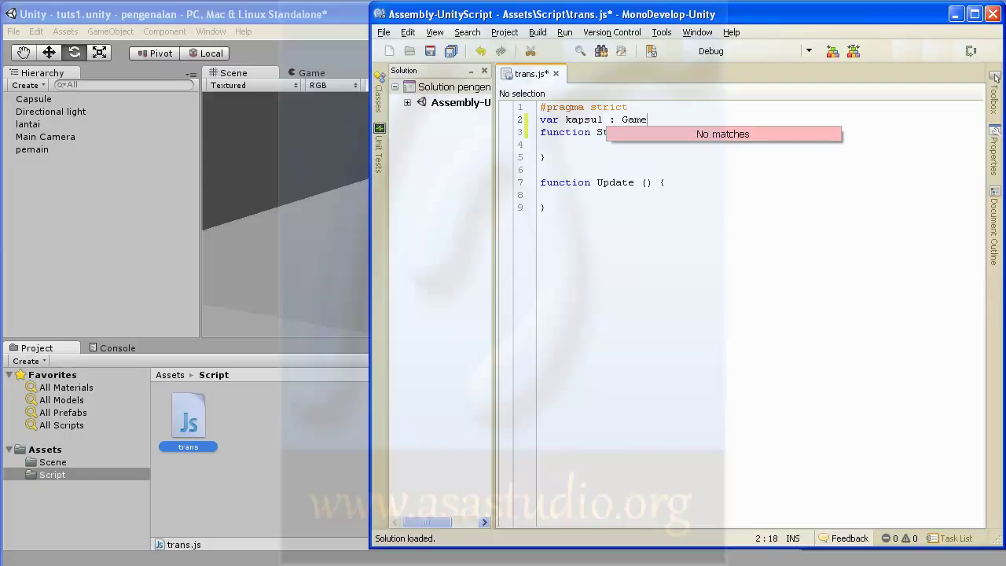
pyautogui.write('Ob')
pyautogui.write('ject')
pyautogui.write(';')
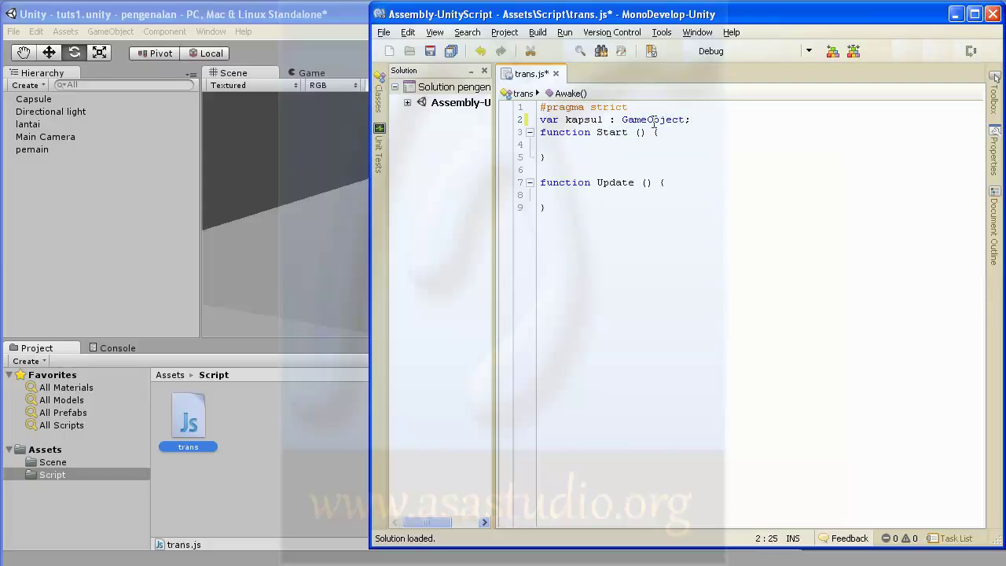
pyautogui.click(450, 49)
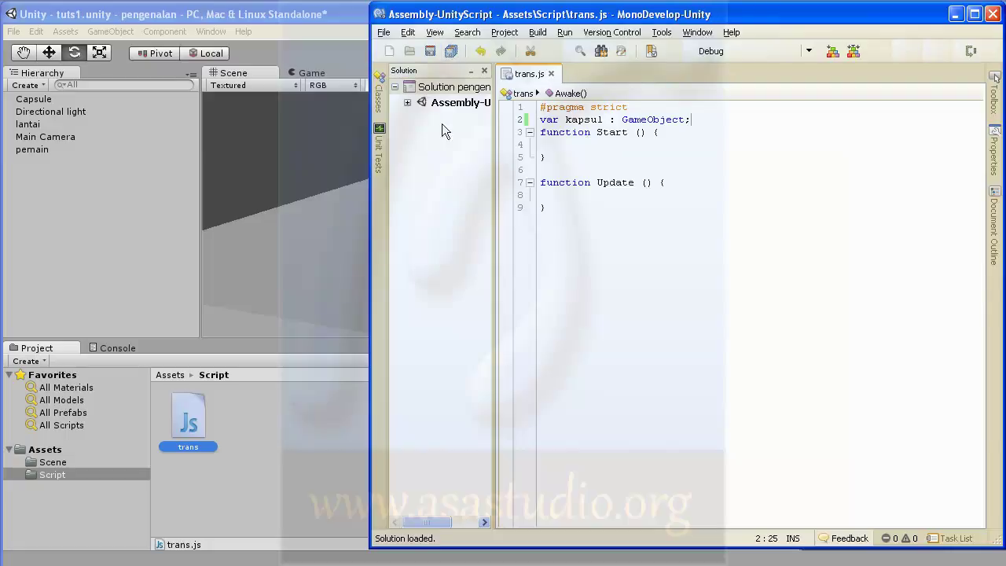
# Attach the trans script to Capsule and view its empty Kapsul field in the Inspector
pyautogui.click(242, 12)
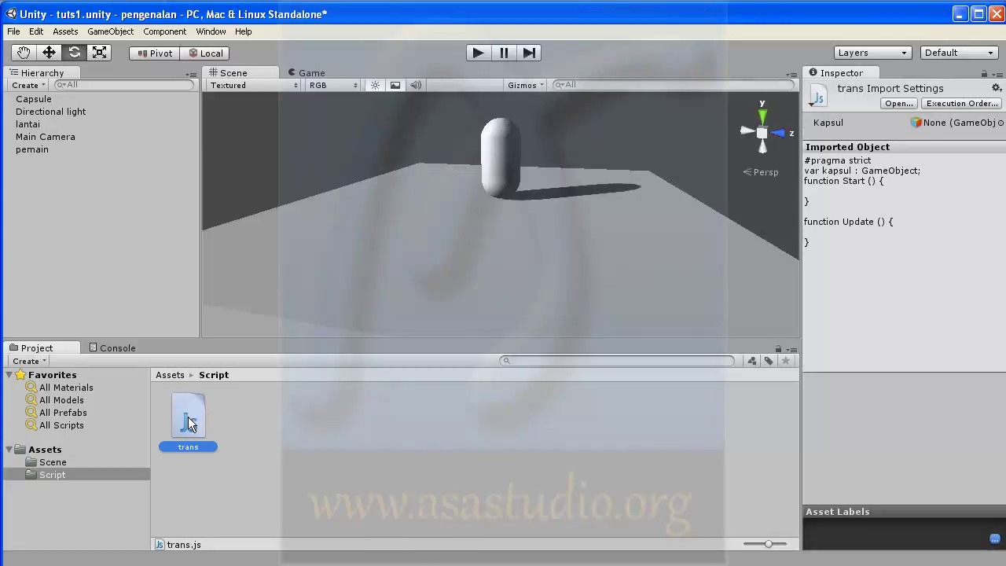
pyautogui.moveTo(188, 416)
pyautogui.mouseDown()
pyautogui.moveTo(164, 259)
pyautogui.moveTo(45, 102)
pyautogui.mouseUp()
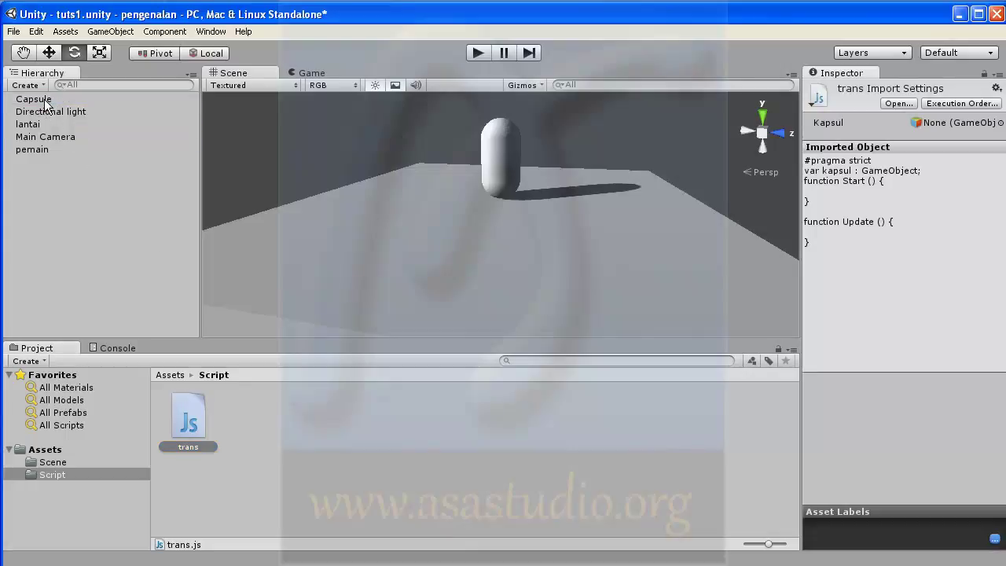
pyautogui.click(44, 102)
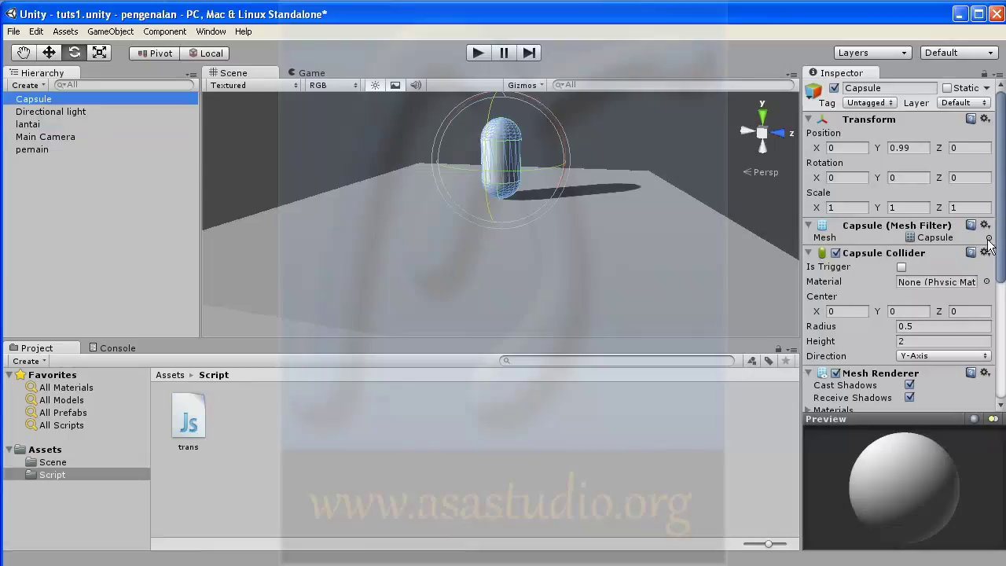
pyautogui.moveTo(1001, 211); pyautogui.dragTo(1000, 337)
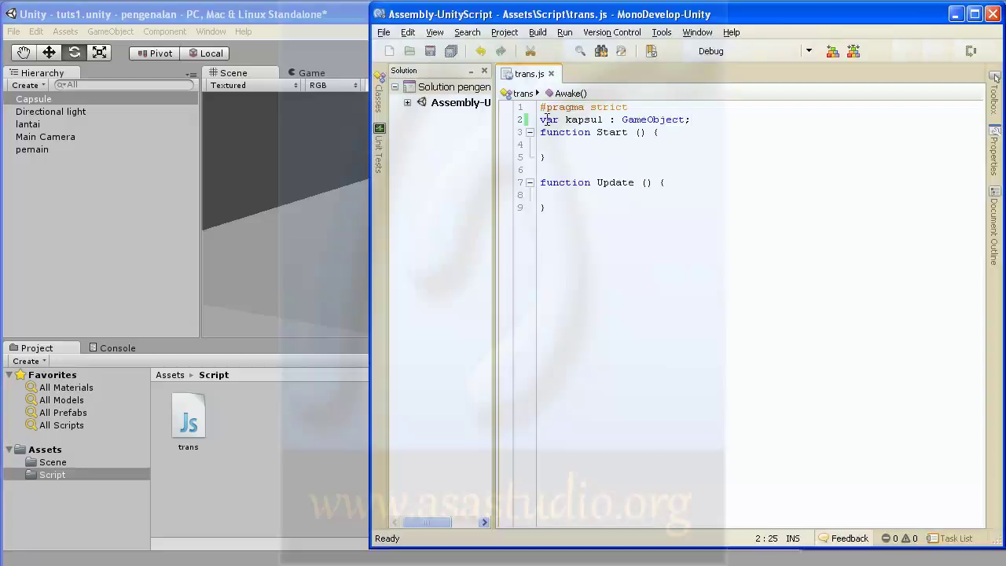
# Prefix line 2 with 'private', save trans.js, and check the component in Unity
pyautogui.moveTo(571, 119); pyautogui.dragTo(684, 120)
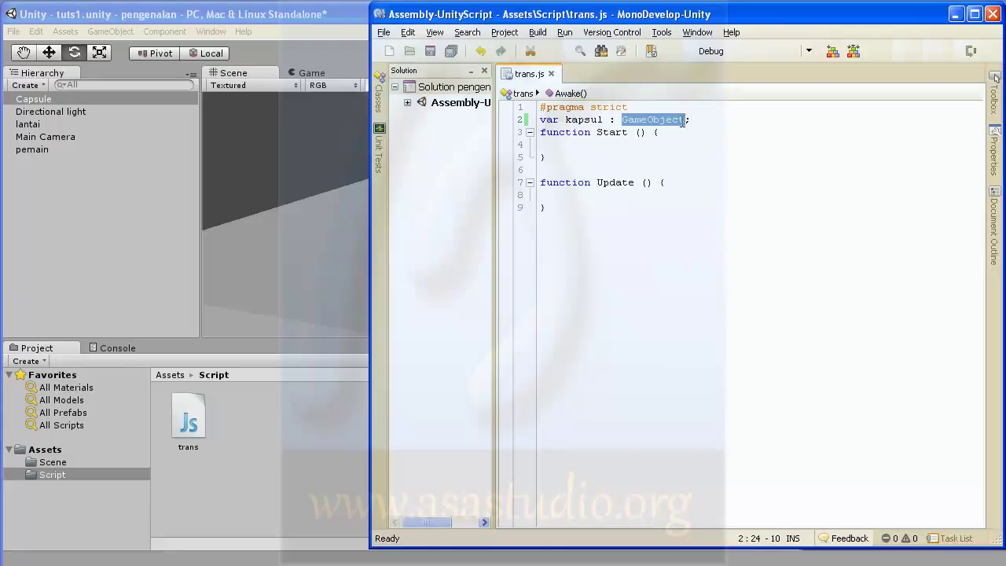
pyautogui.click(352, 18)
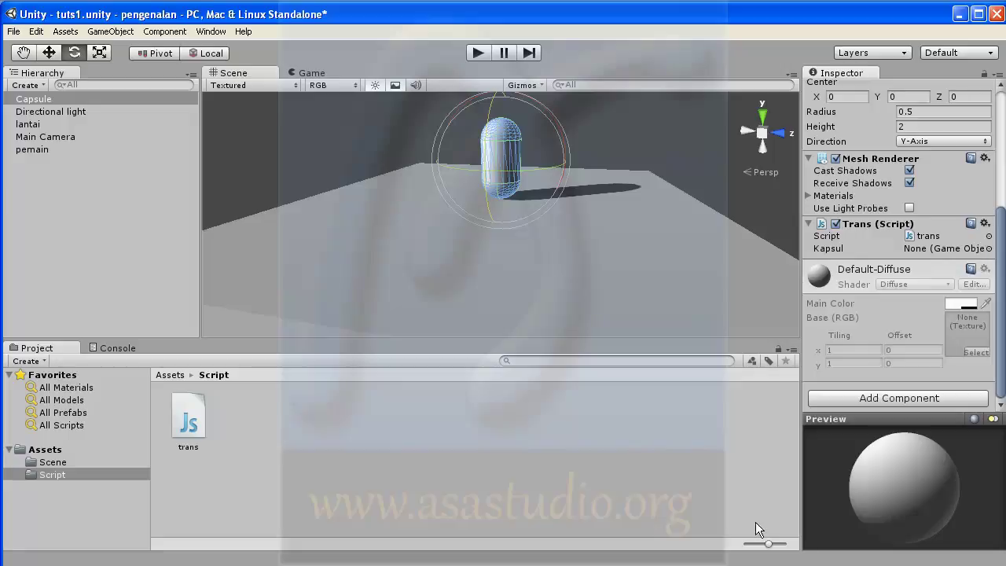
pyautogui.hotkey('alt', 'Tab')
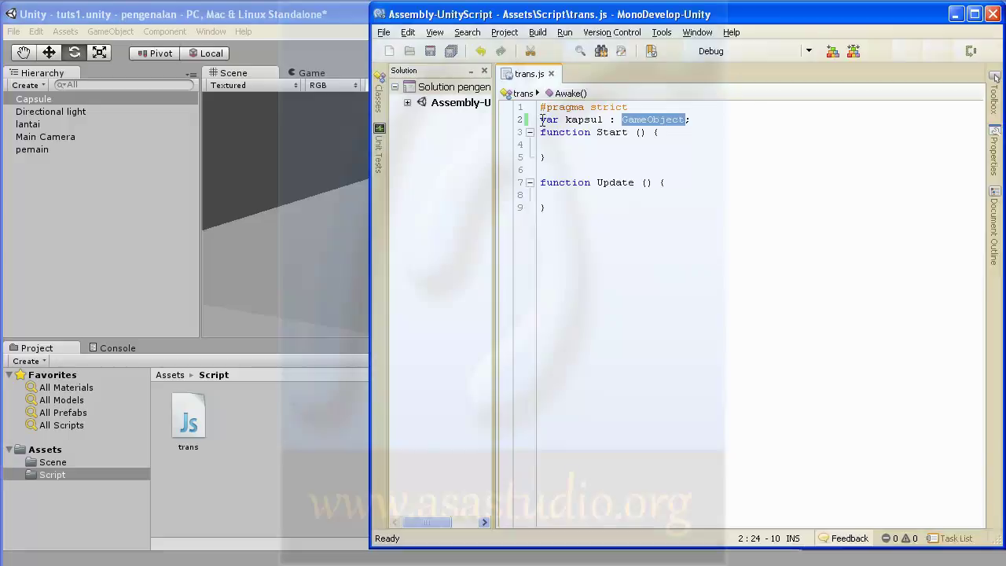
pyautogui.click(541, 121)
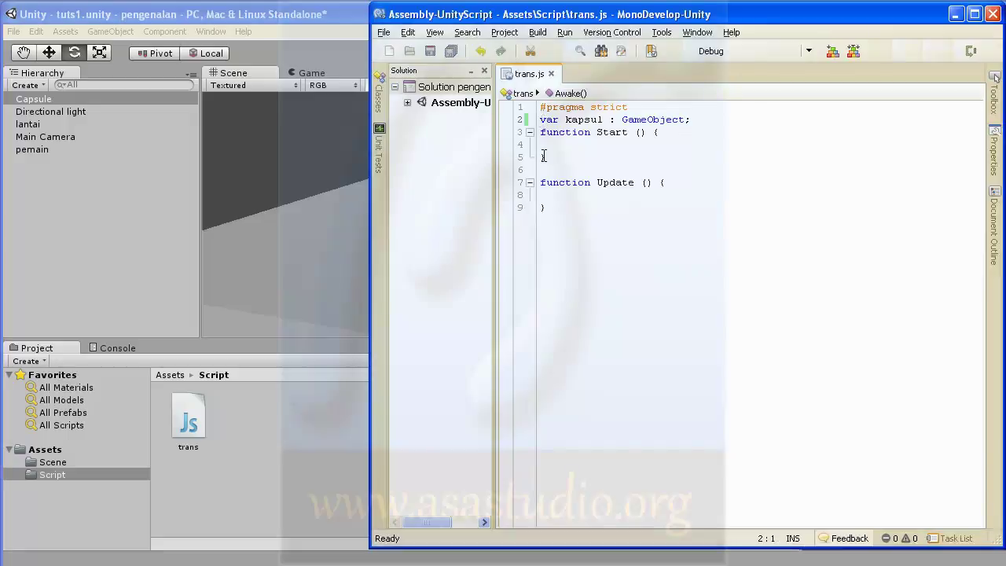
pyautogui.write('private')
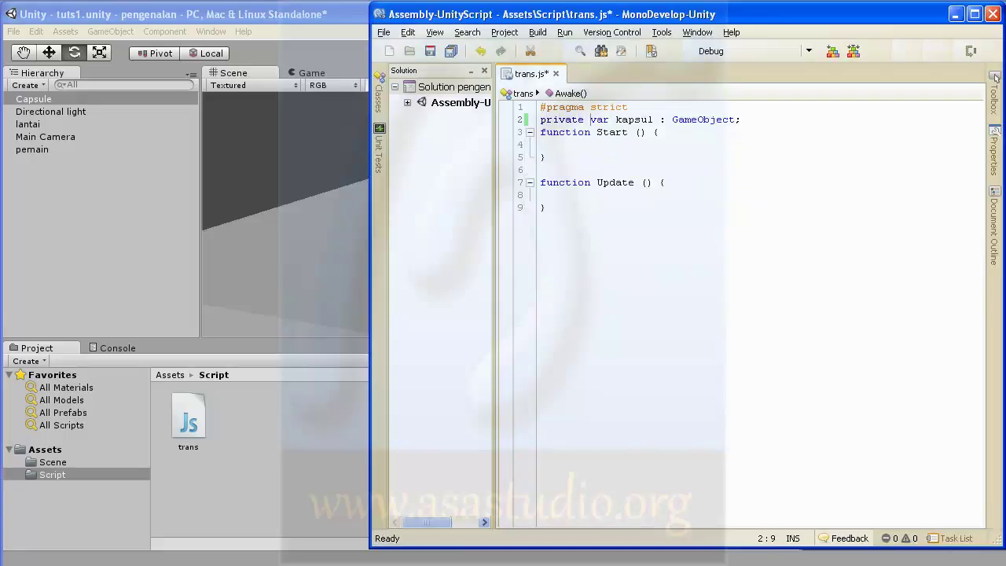
pyautogui.click(451, 48)
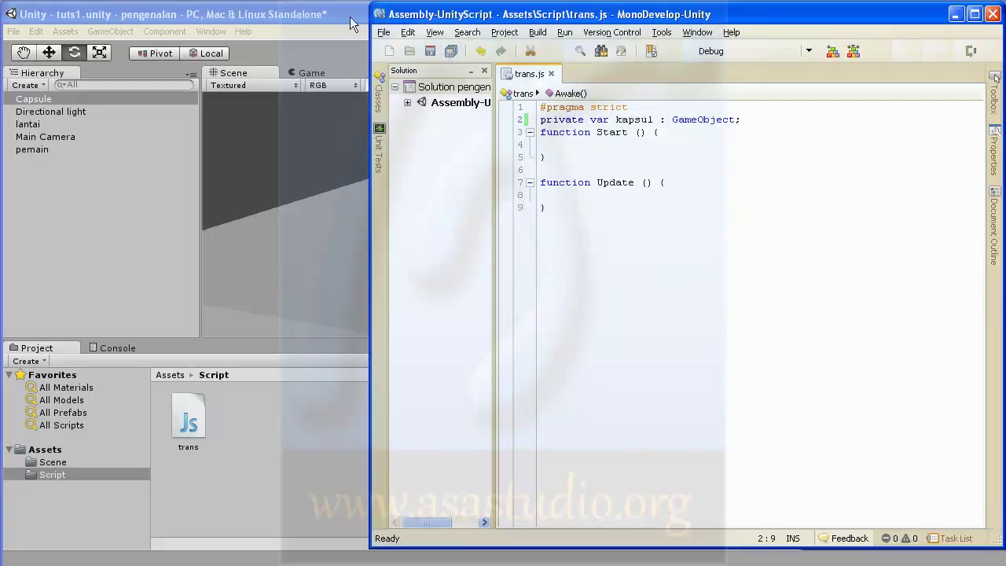
pyautogui.click(350, 18)
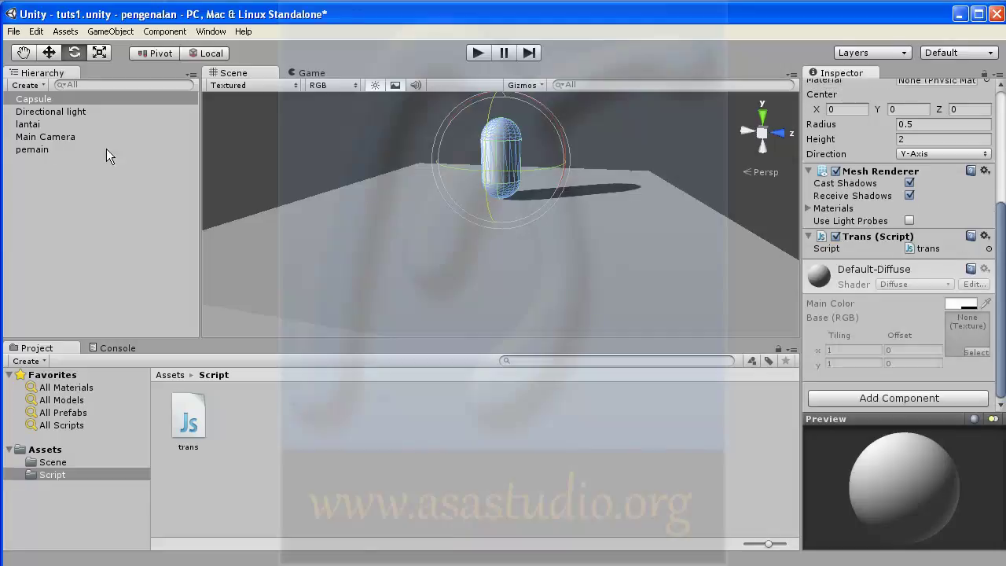
# Delete 'private' from line 2, save, and assign Capsule to the Trans Kapsul field
pyautogui.click(29, 99)
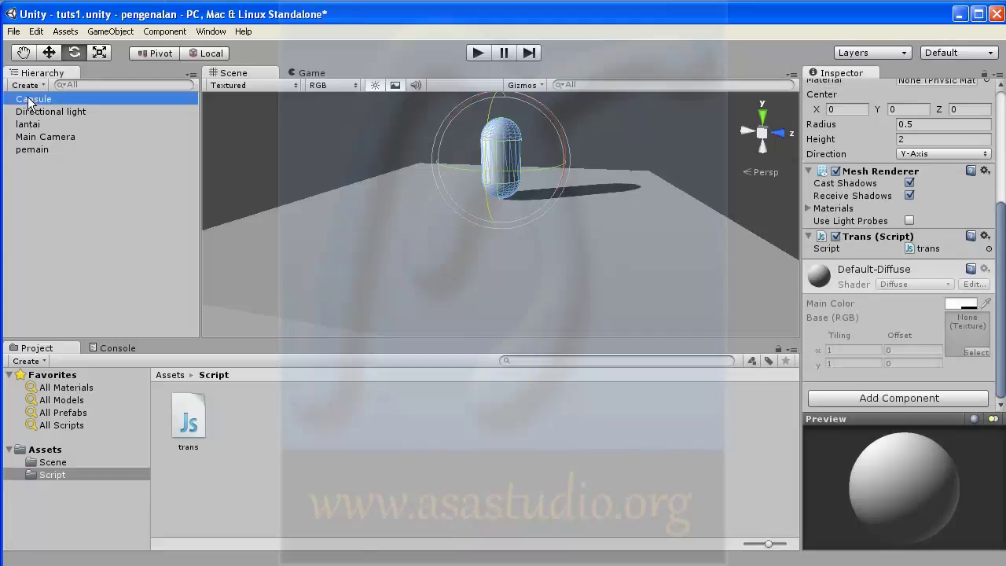
pyautogui.click(1002, 267)
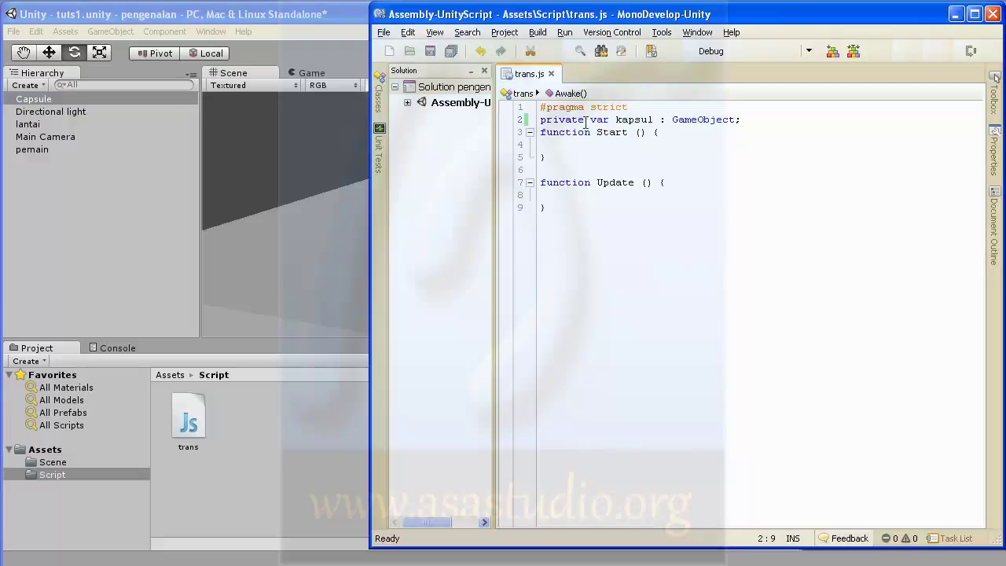
pyautogui.moveTo(587, 119); pyautogui.dragTo(526, 119)
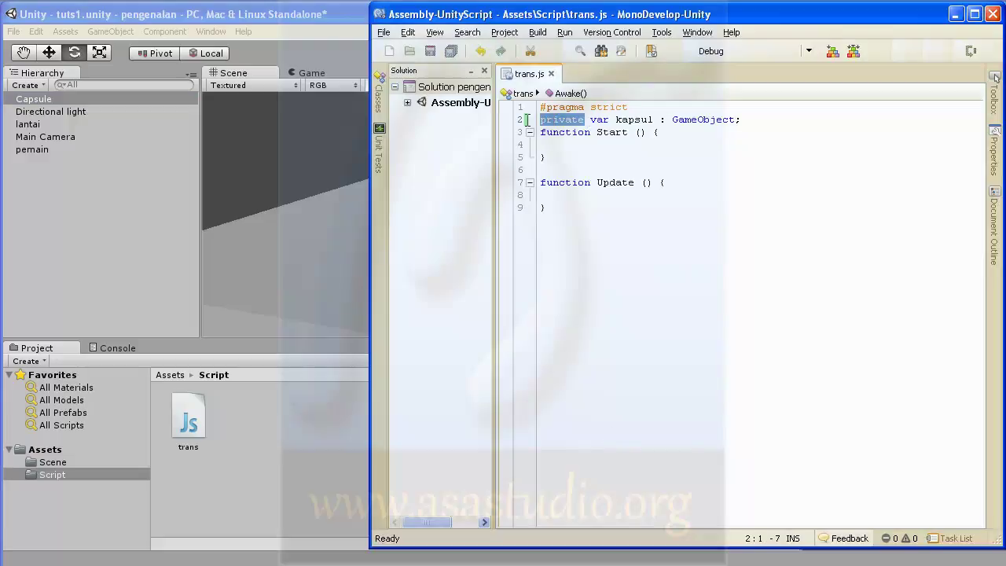
pyautogui.press('Delete')
pyautogui.press('Delete')
pyautogui.click(449, 51)
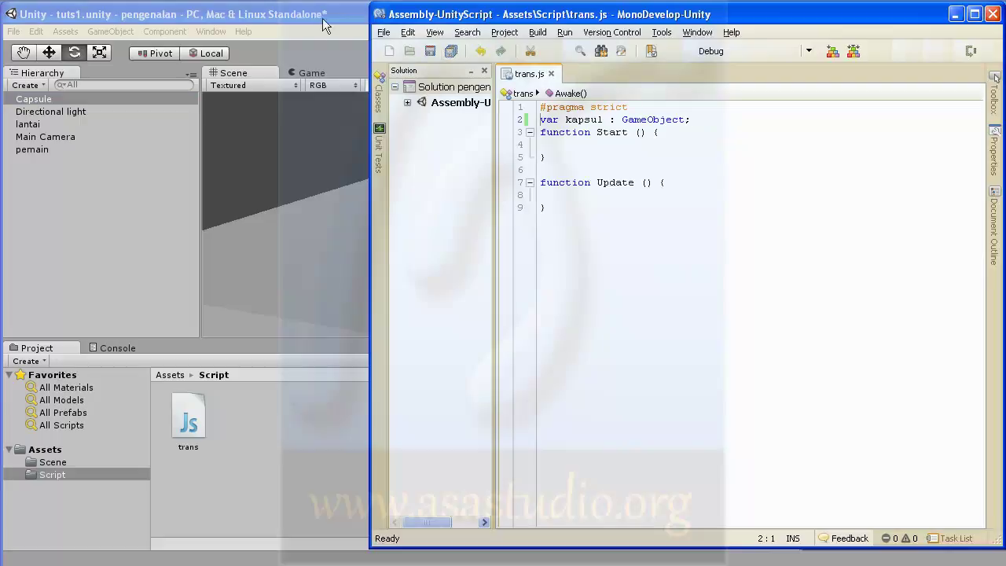
pyautogui.click(322, 19)
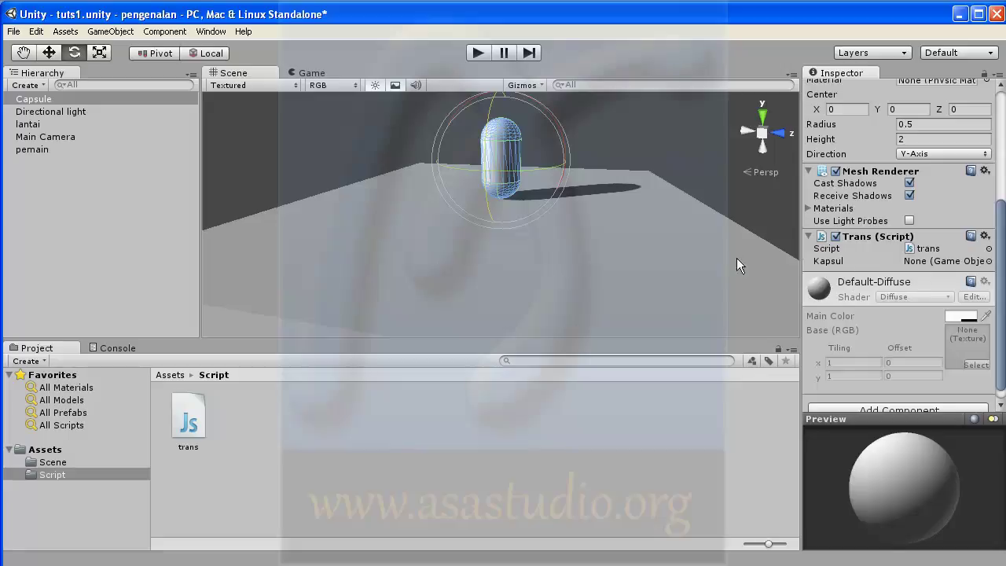
pyautogui.moveTo(34, 99)
pyautogui.mouseDown()
pyautogui.moveTo(934, 240)
pyautogui.moveTo(946, 261)
pyautogui.mouseUp()
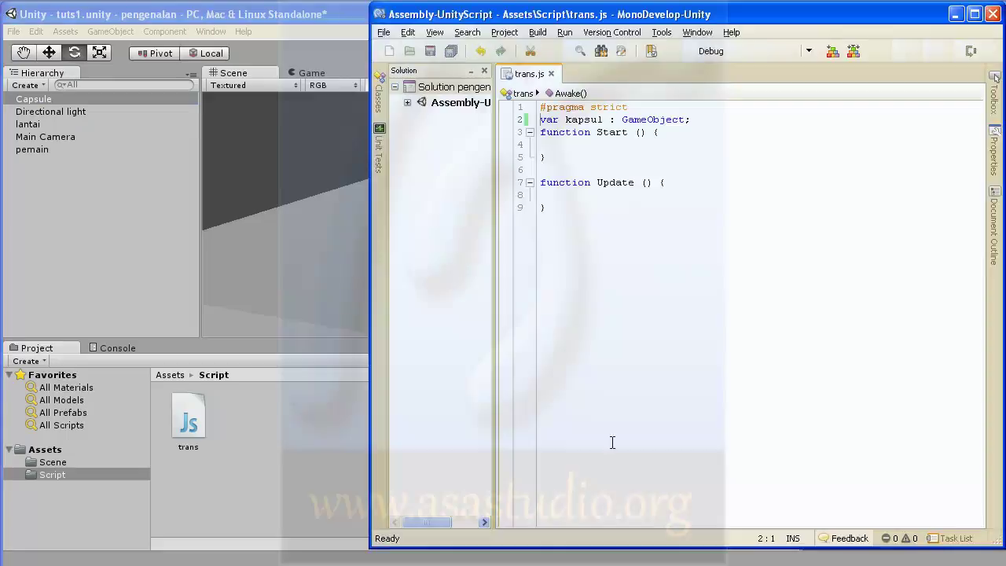
# Begin an indented 'if' statement on the empty line inside function Update()
pyautogui.click(590, 196)
pyautogui.press('Tab')
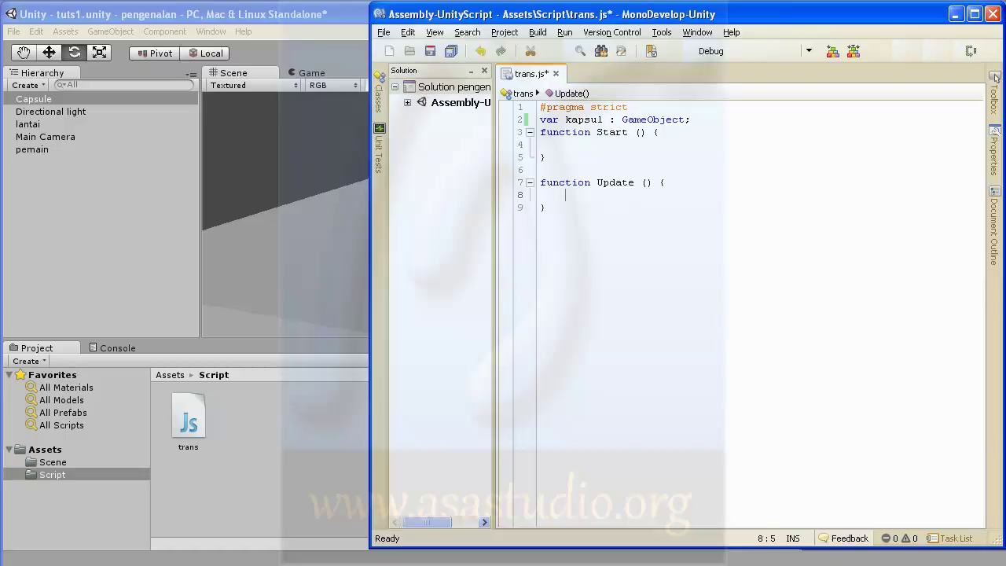
pyautogui.write('if')
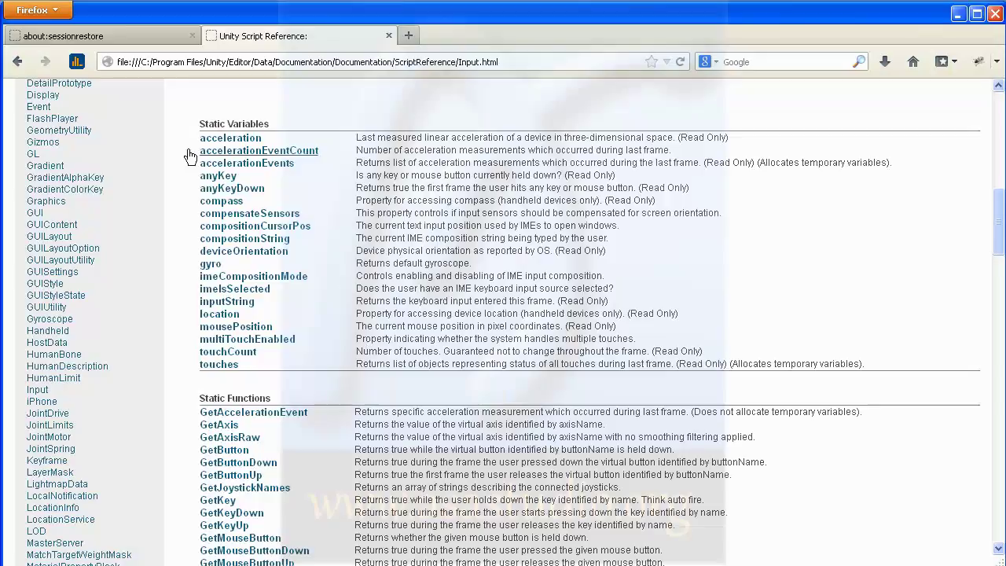
# Search the Unity Script Reference for 'input' and open the Input.GetButton page
pyautogui.scroll(3, 355, 192)
pyautogui.scroll(8, 355, 192)
pyautogui.scroll(4, 353, 193)
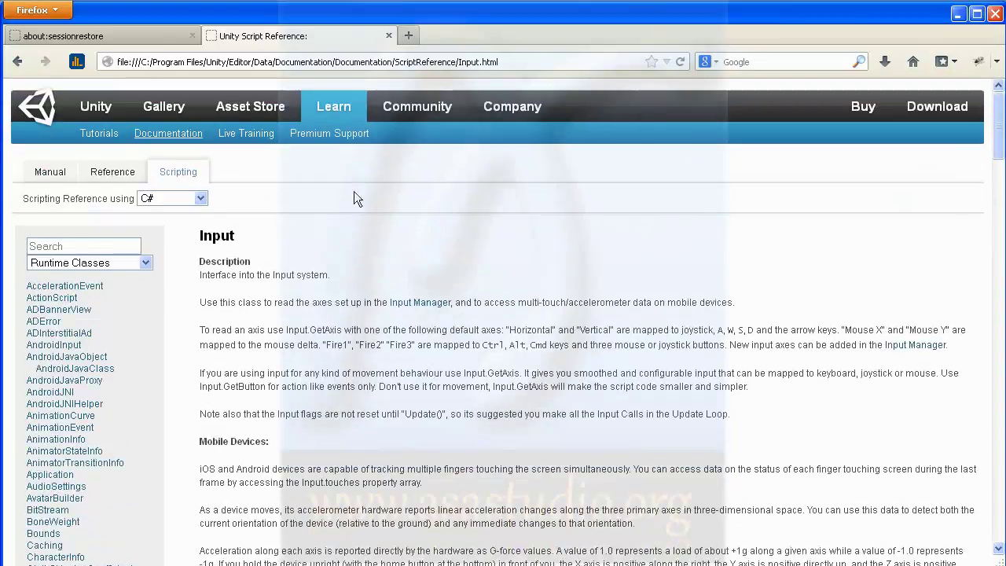
pyautogui.click(81, 245)
pyautogui.write('input')
pyautogui.press('Return')
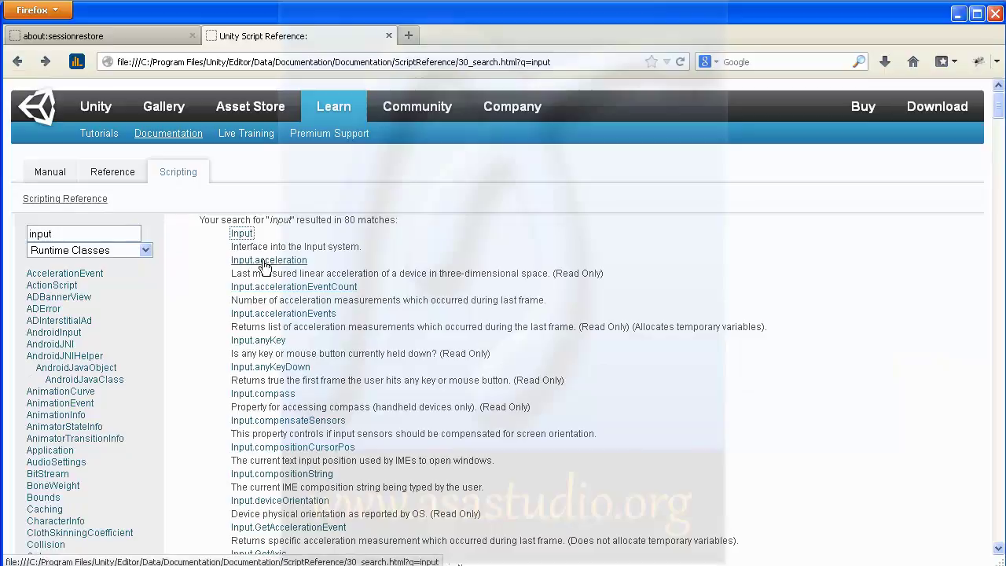
pyautogui.scroll(-2, 264, 324)
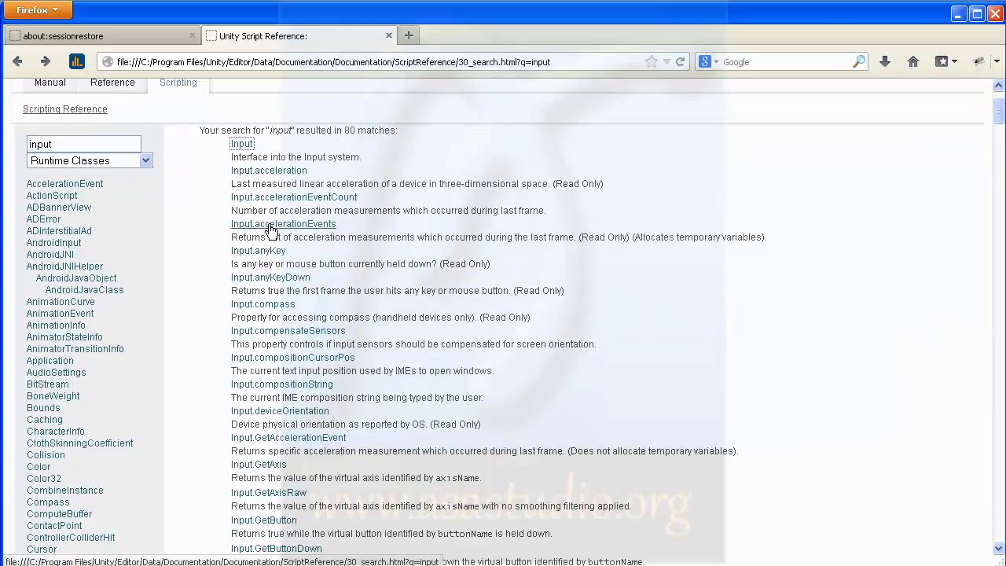
pyautogui.scroll(-2, 280, 304)
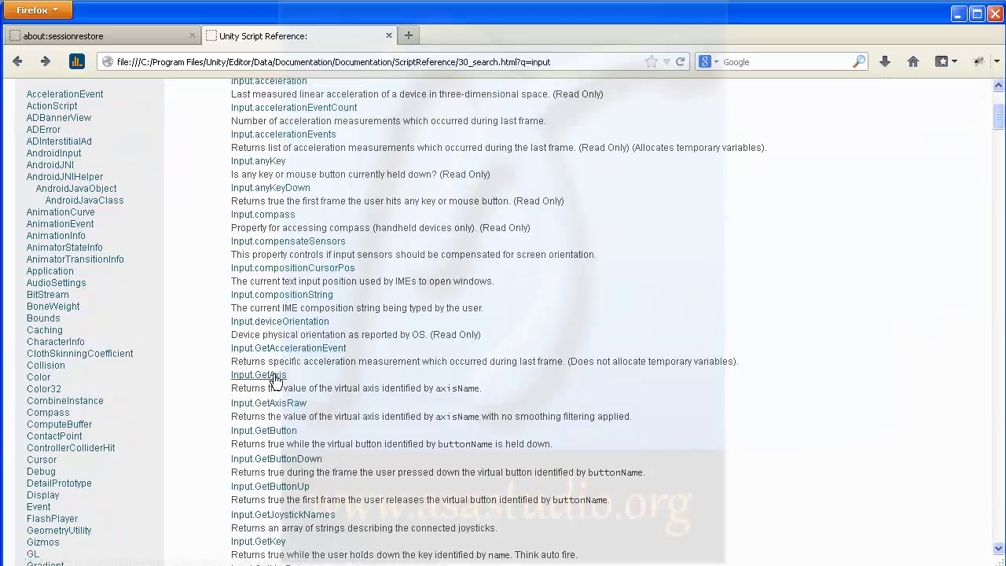
pyautogui.scroll(-2, 265, 376)
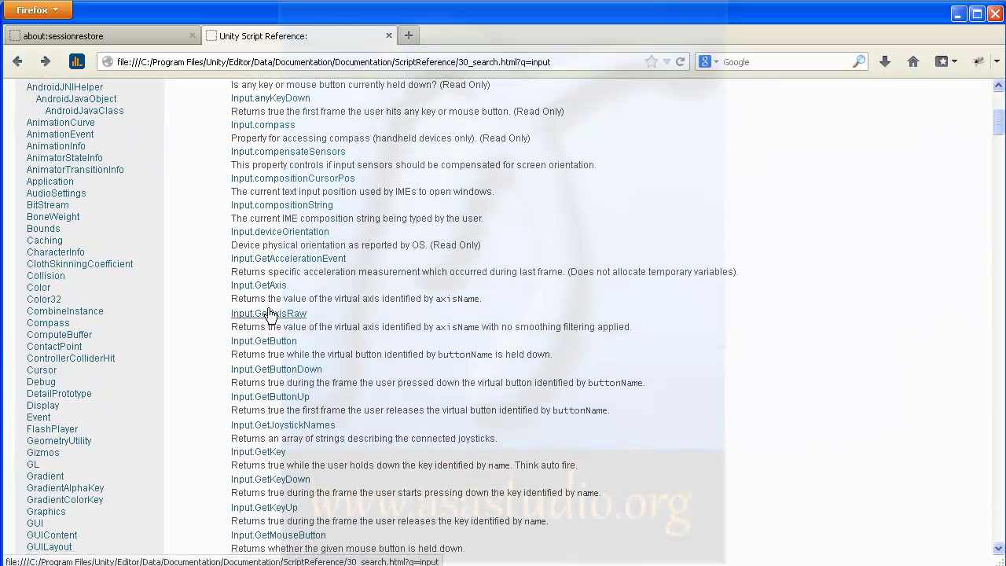
pyautogui.click(267, 341)
# Copy the GetButton example's if-block and select the half-written if on line 8 of trans.js
pyautogui.scroll(-3, 400, 306)
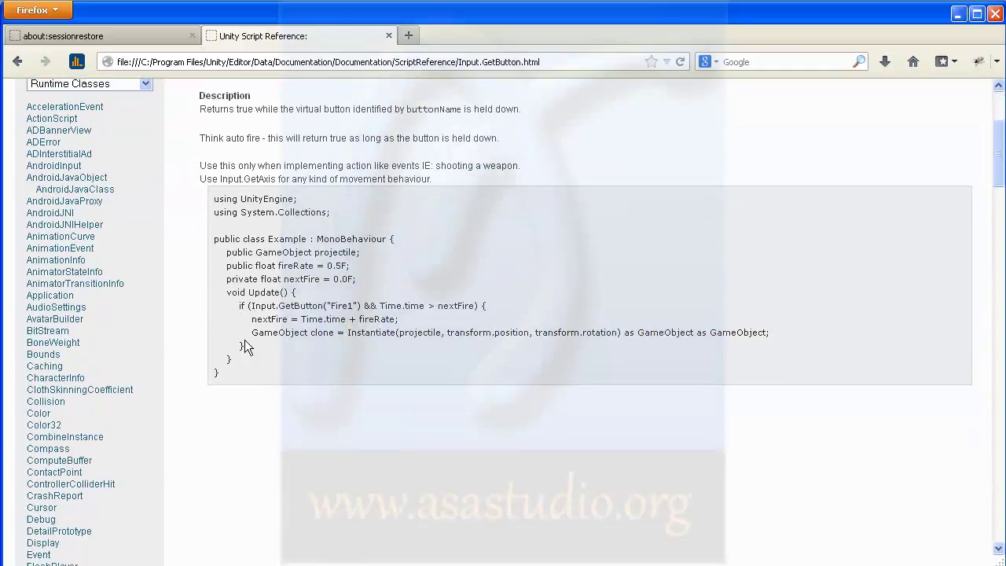
pyautogui.moveTo(248, 346); pyautogui.dragTo(238, 305)
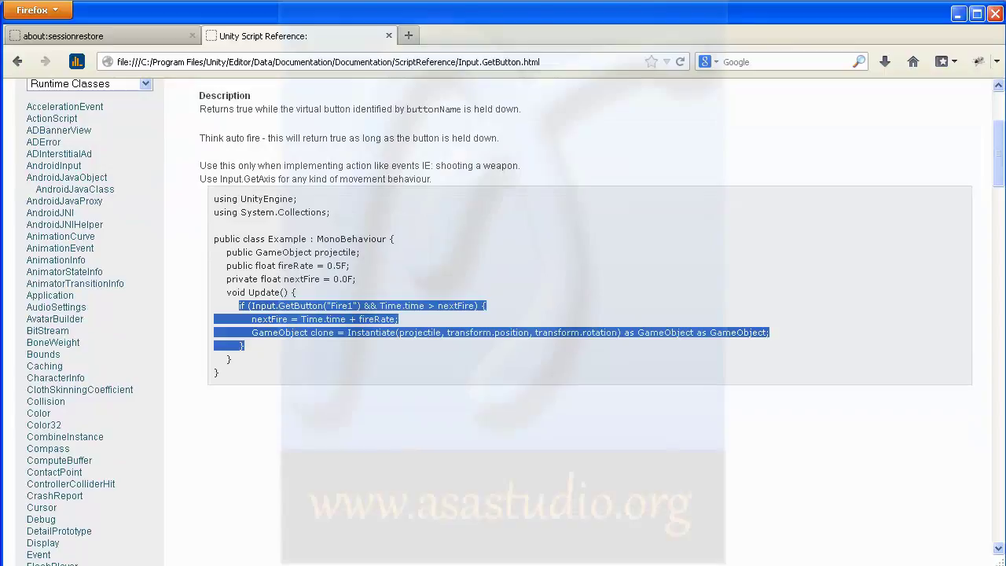
pyautogui.hotkey('alt', 'Tab')
pyautogui.moveTo(593, 195); pyautogui.dragTo(565, 195)
# Paste the example if-block over the half-written if and tidy its closing-brace indentation
pyautogui.hotkey('ctrl', 'v')
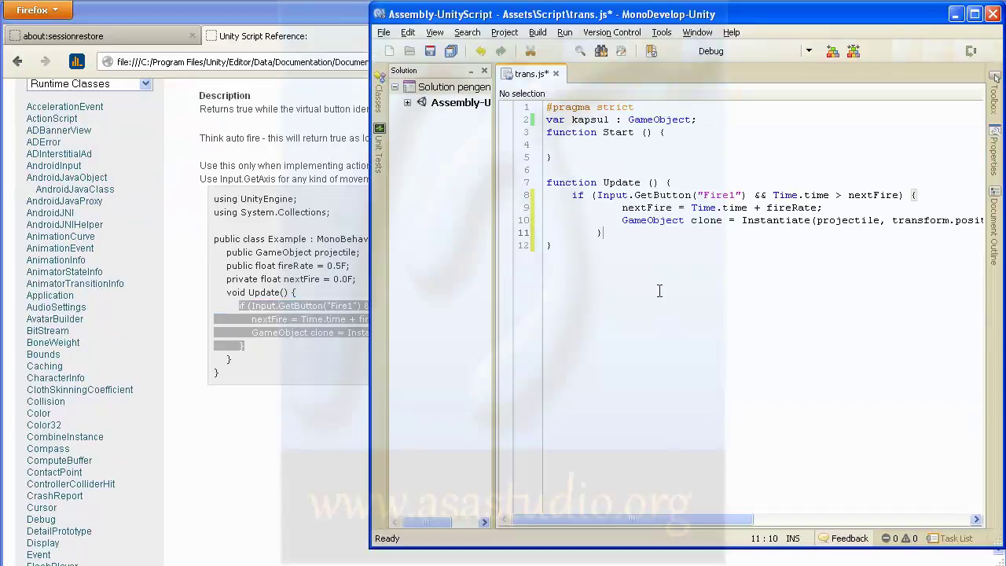
pyautogui.moveTo(596, 231); pyautogui.dragTo(573, 231)
pyautogui.press('BackSpace')
pyautogui.moveTo(538, 517)
pyautogui.mouseDown()
pyautogui.moveTo(781, 521)
pyautogui.moveTo(564, 521)
pyautogui.mouseUp()
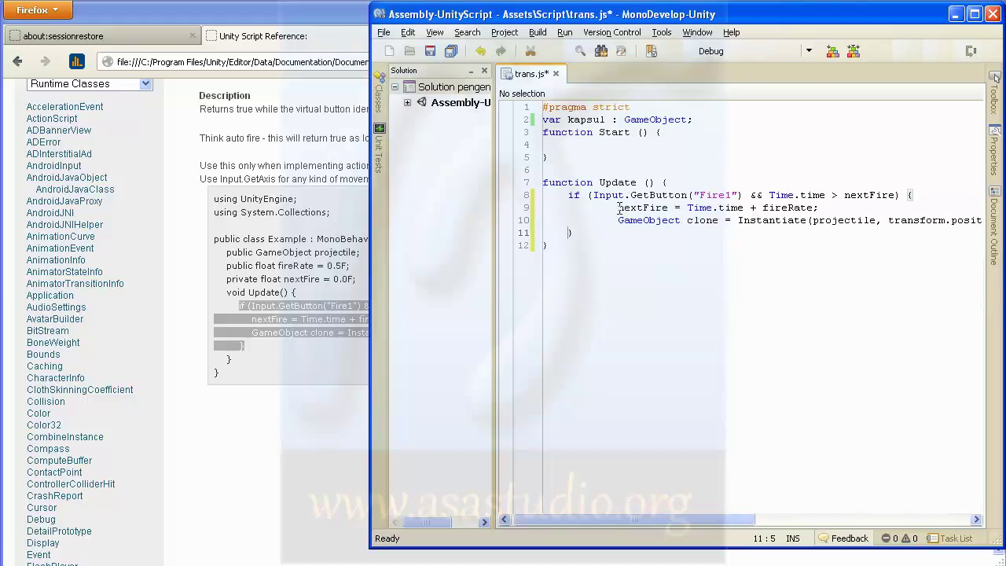
# Remove the '&& Time.time > nextFire' condition and the two nextFire body lines, leaving an empty Fire1 block
pyautogui.click(742, 195)
pyautogui.moveTo(742, 194); pyautogui.dragTo(896, 195)
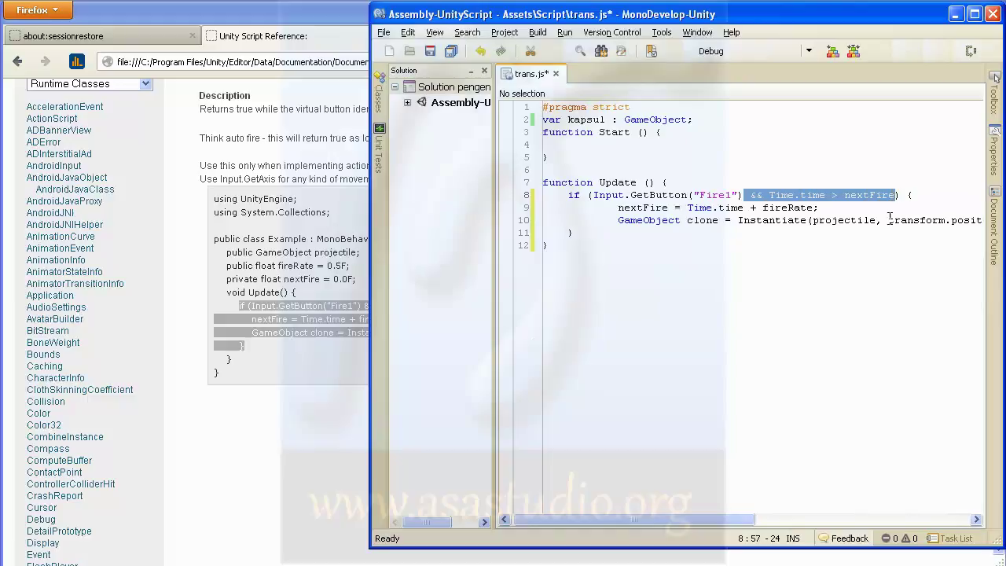
pyautogui.press('Delete')
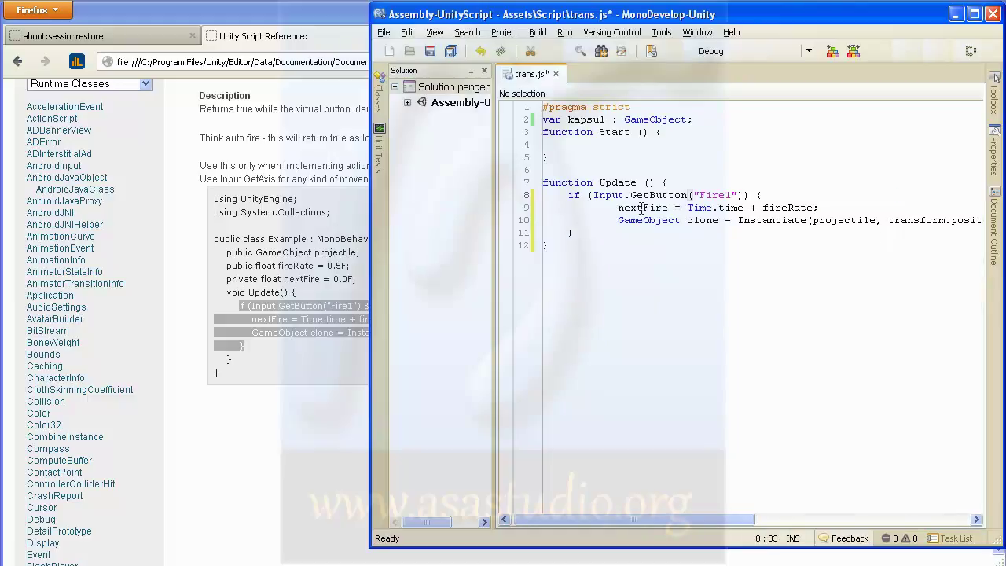
pyautogui.click(616, 209)
pyautogui.moveTo(616, 209); pyautogui.dragTo(982, 220)
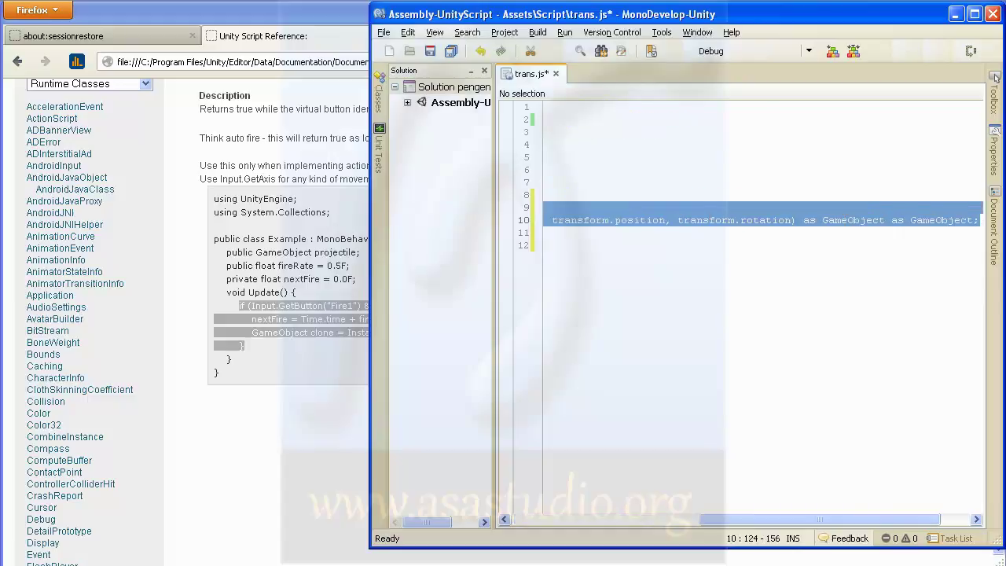
pyautogui.press('Delete')
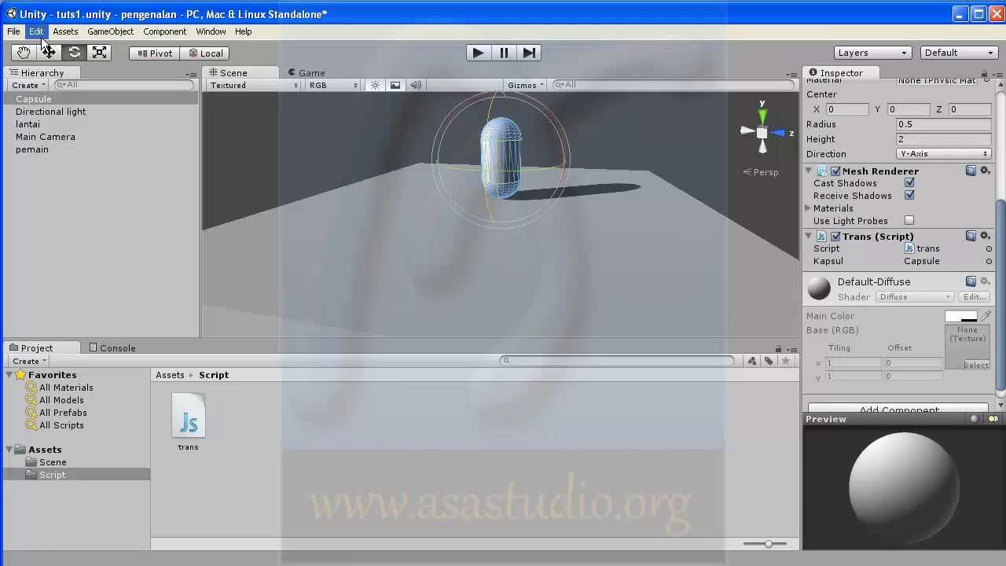
# Open Edit > Project Settings > Input and expand the Horizontal axis to see its left/right buttons
pyautogui.click(40, 33)
pyautogui.moveTo(81, 314)
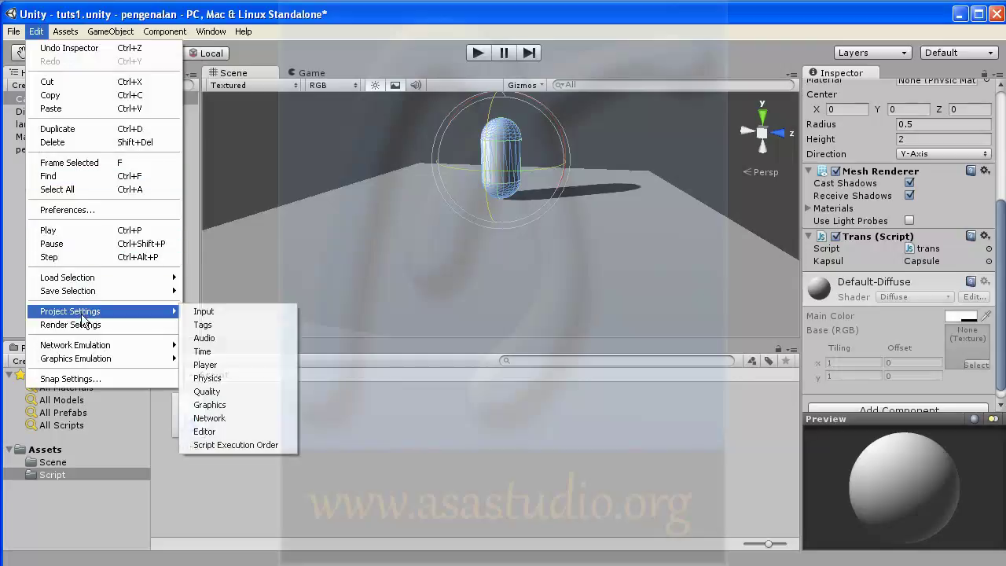
pyautogui.click(204, 311)
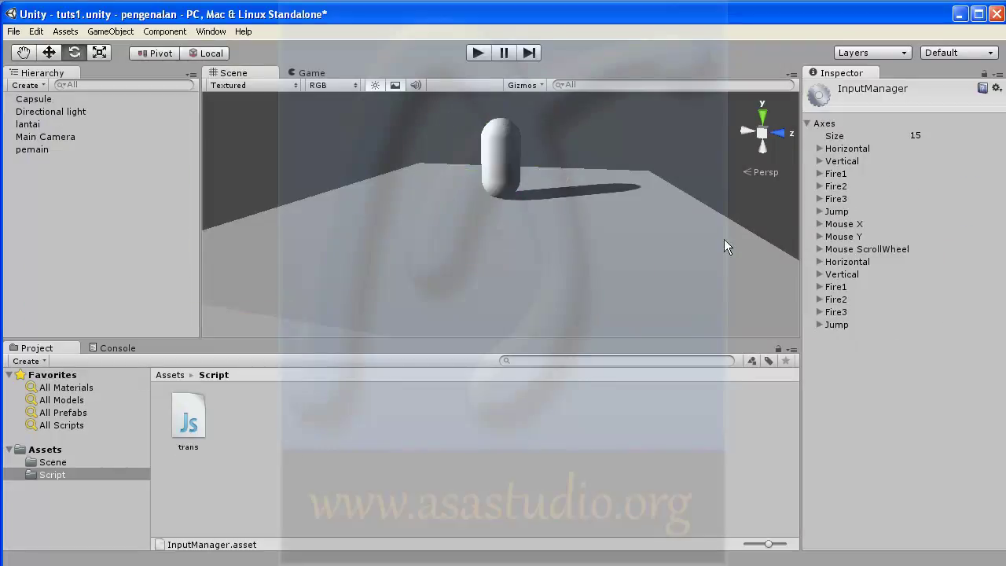
pyautogui.click(817, 148)
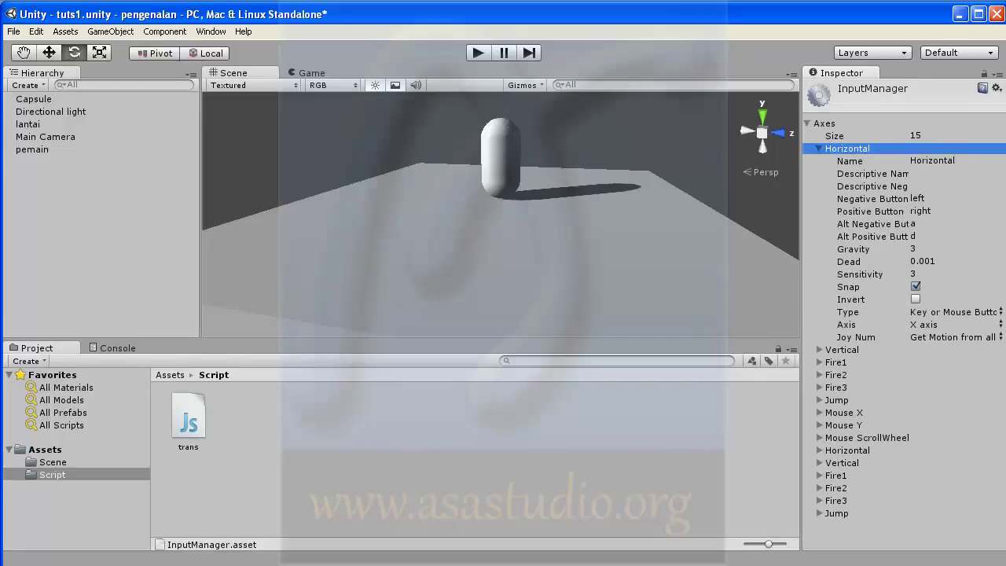
pyautogui.hotkey('alt', 'Tab')
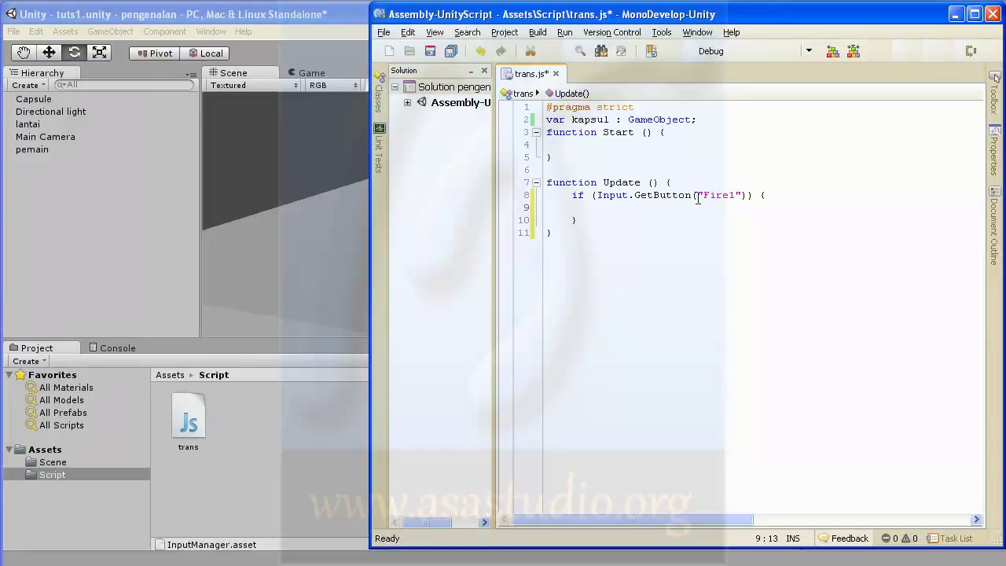
# Change the button name on line 8 from "Fire1" to "Horizontal"
pyautogui.click(702, 196)
pyautogui.hotkey('shift', 'Right')
pyautogui.hotkey('shift', 'Right')
pyautogui.hotkey('shift', 'Right')
pyautogui.hotkey('shift', 'Right')
pyautogui.hotkey('shift', 'Right')
pyautogui.write('Ho')
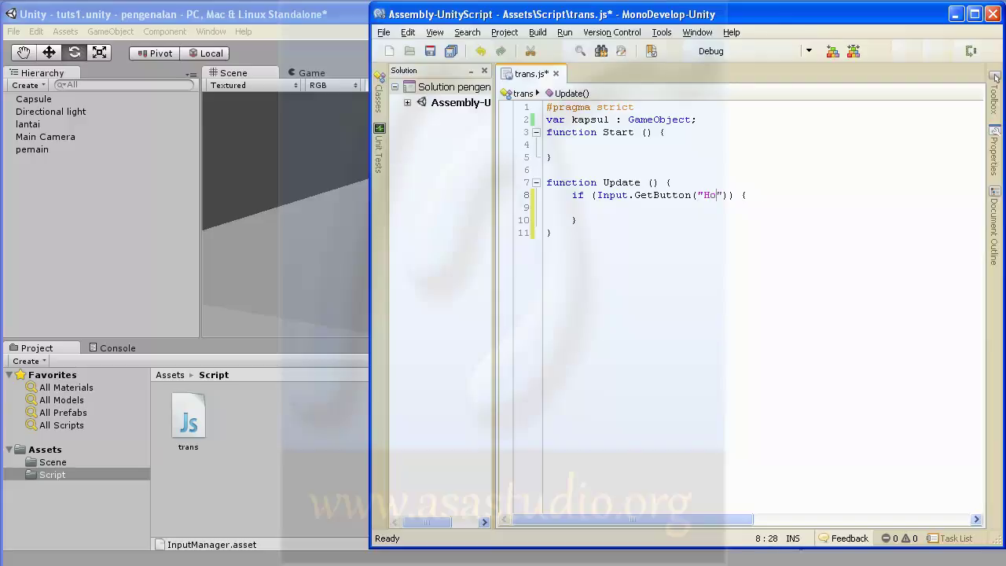
pyautogui.write('rizontal')
pyautogui.click(334, 18)
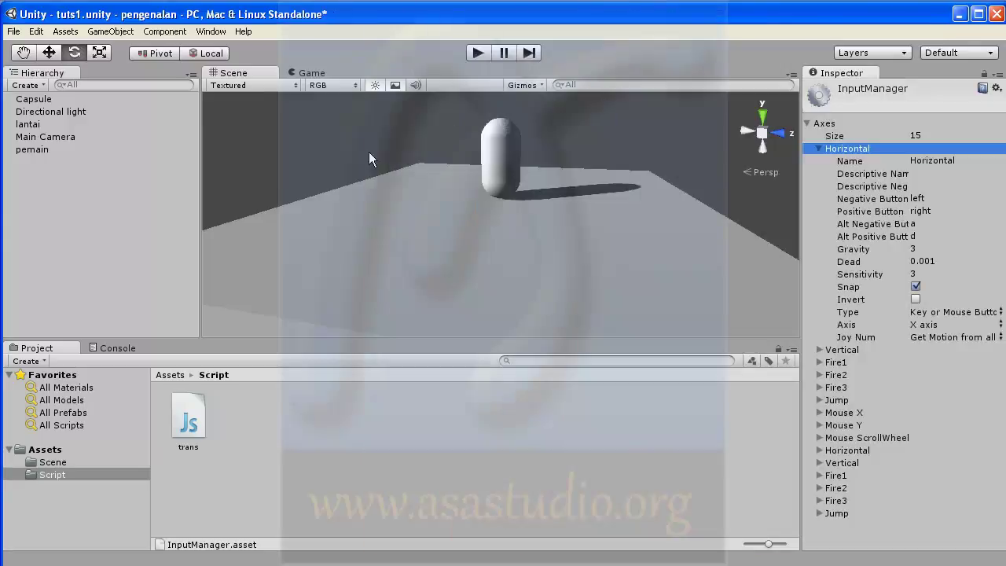
# Select the Capsule, nudge its Position X as a test, then reset X to 0
pyautogui.click(36, 100)
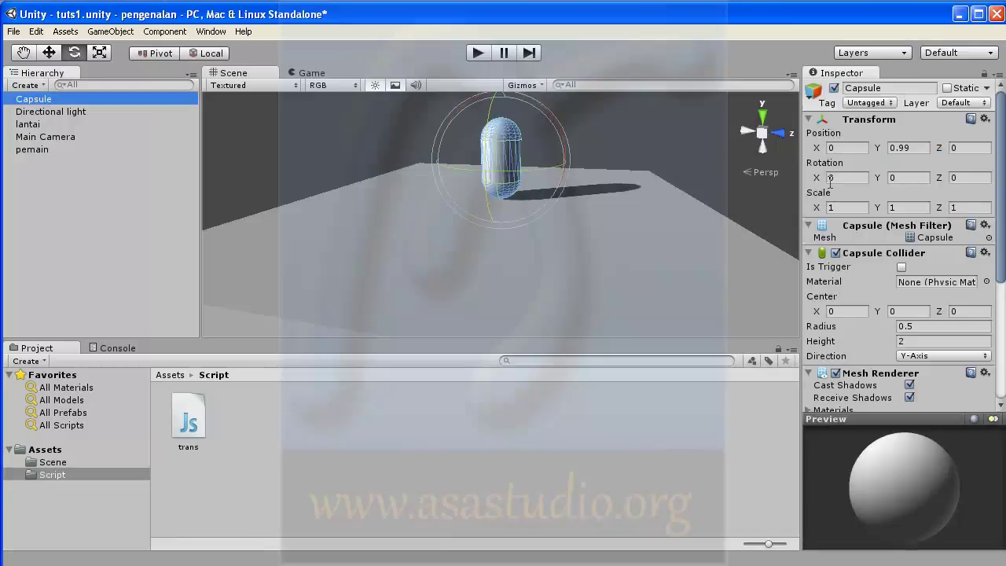
pyautogui.moveTo(817, 151)
pyautogui.mouseDown()
pyautogui.moveTo(953, 165)
pyautogui.moveTo(825, 165)
pyautogui.mouseUp()
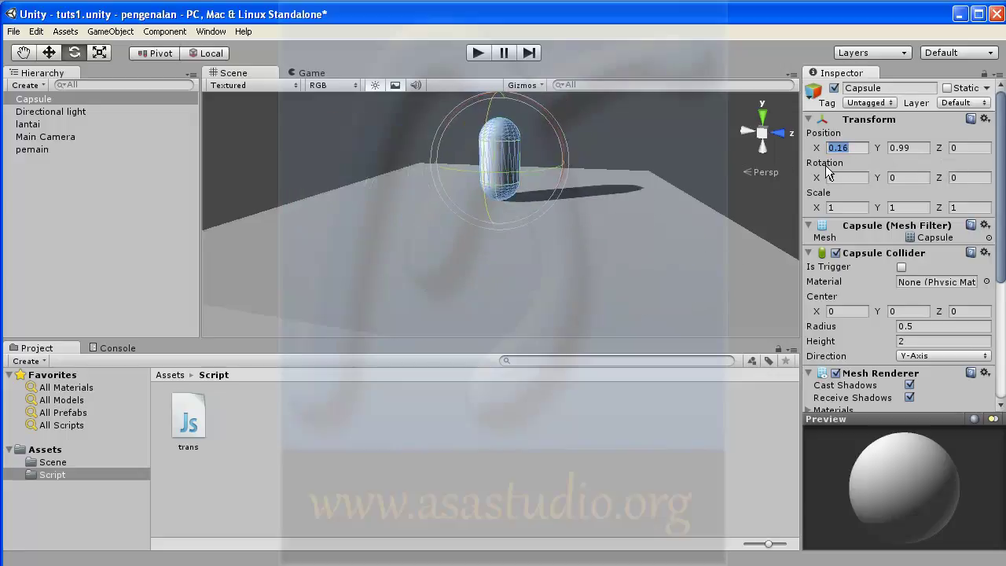
pyautogui.write('0')
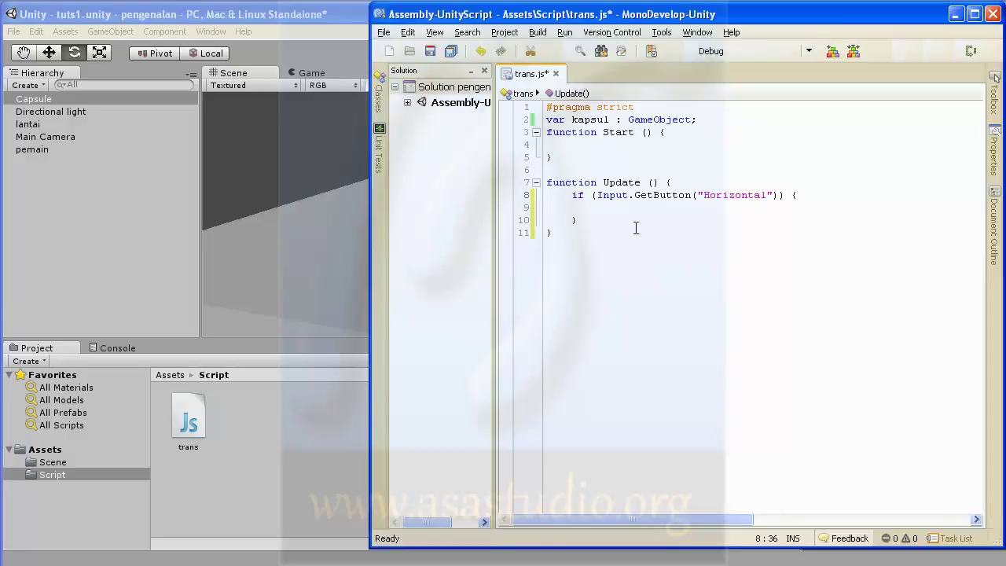
# Write transform.position.x += 5; on line 9 inside the Horizontal block and save trans.js
pyautogui.click(636, 206)
pyautogui.press('BackSpace')
pyautogui.press('BackSpace')
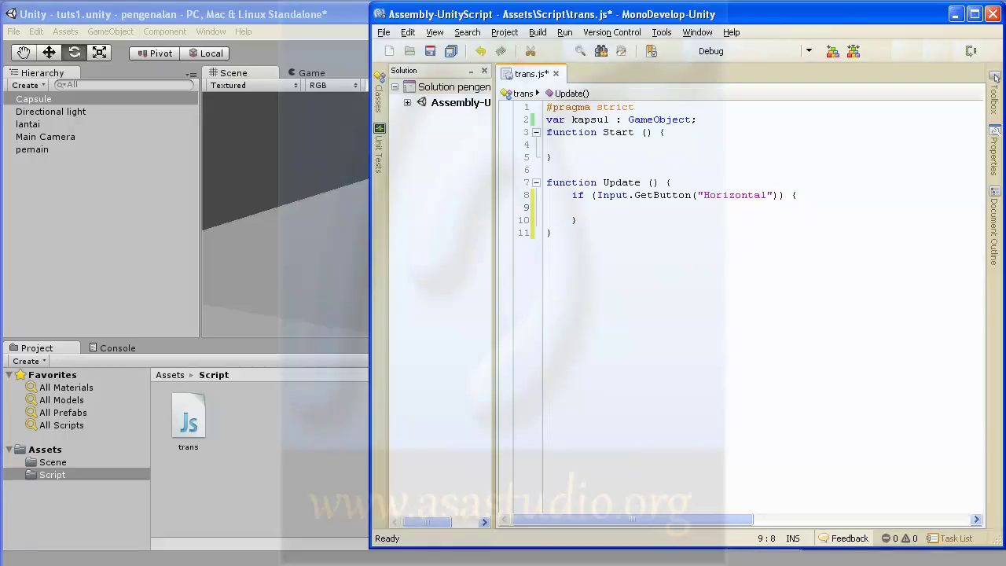
pyautogui.write('trax')
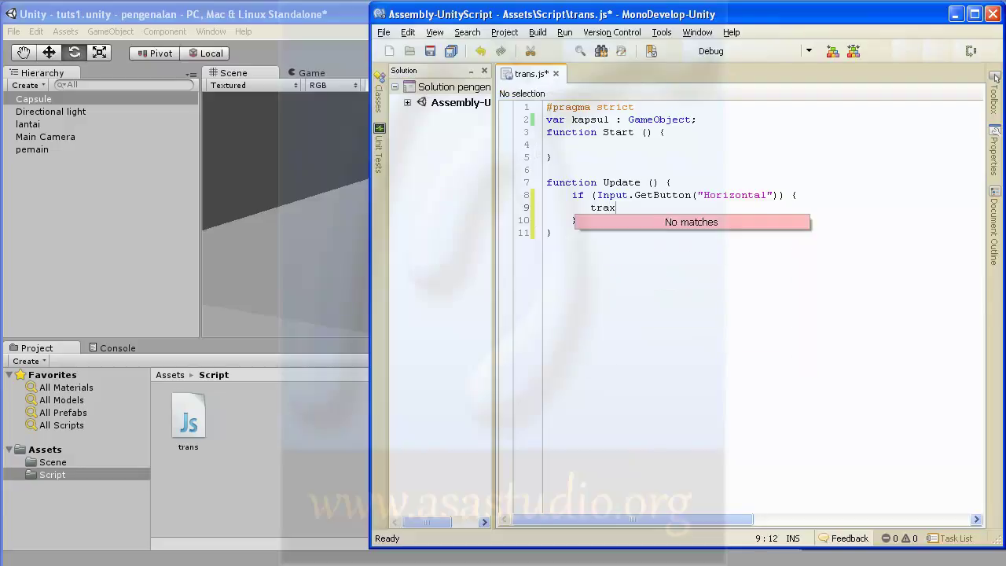
pyautogui.press('BackSpace')
pyautogui.write('n')
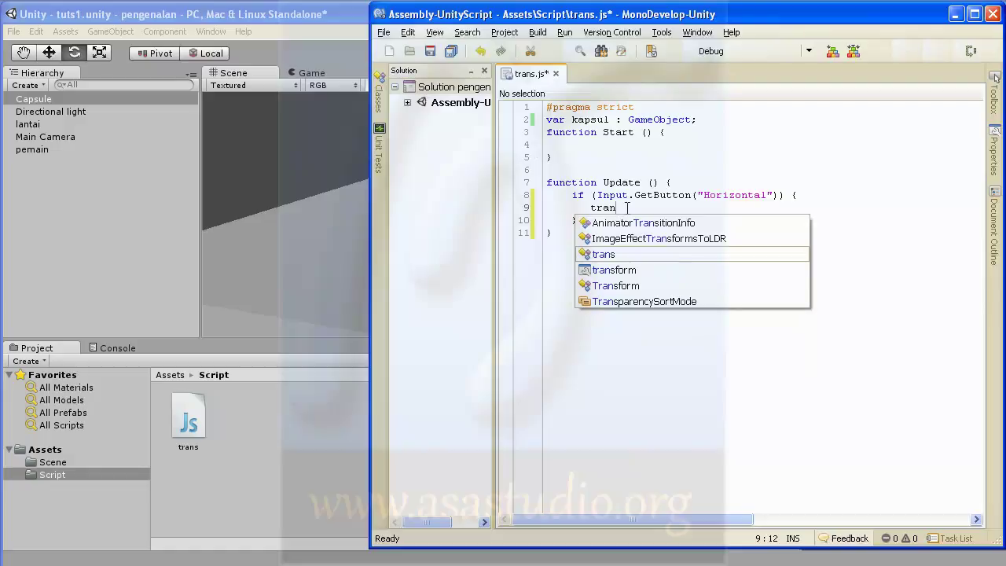
pyautogui.doubleClick(614, 270)
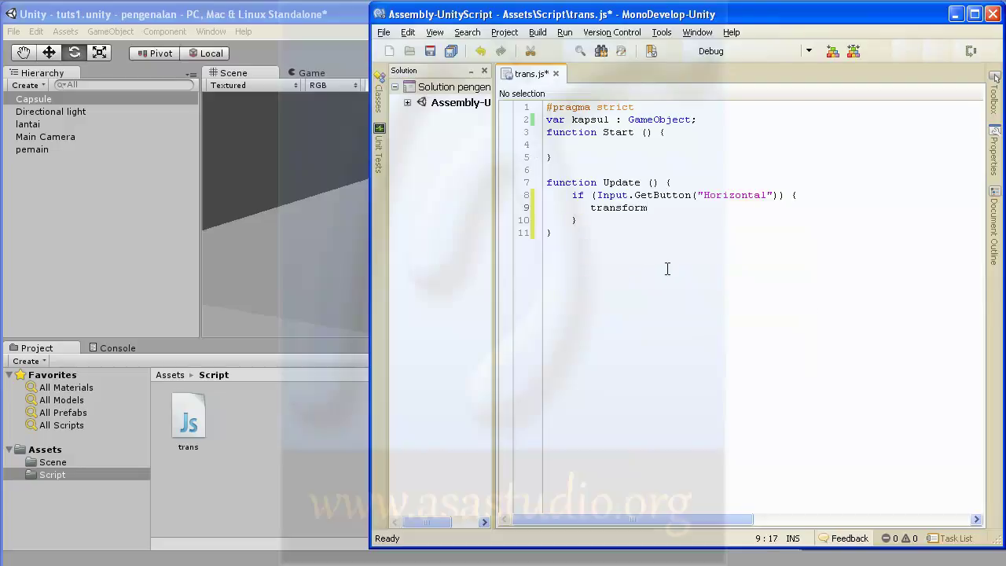
pyautogui.write('.')
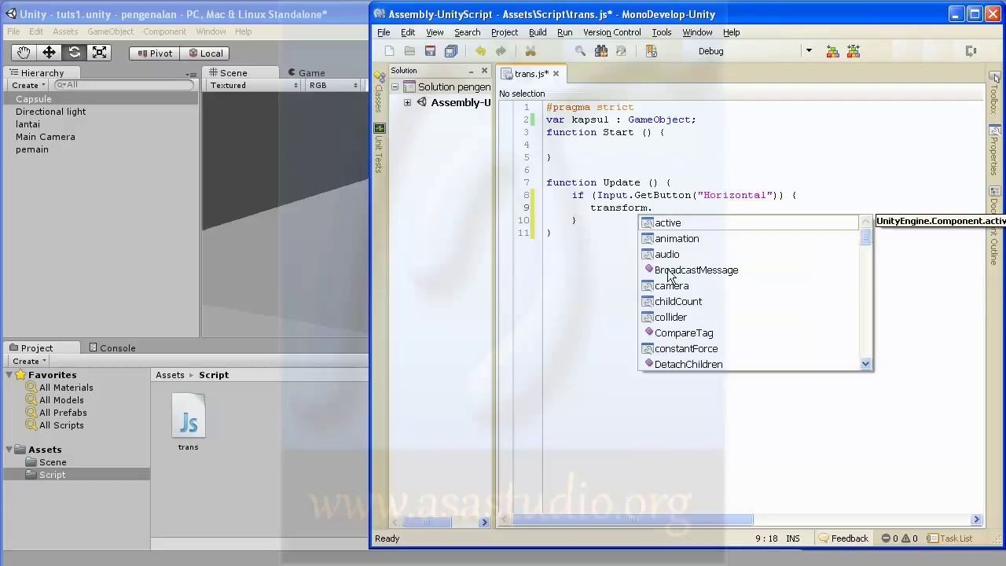
pyautogui.write('p')
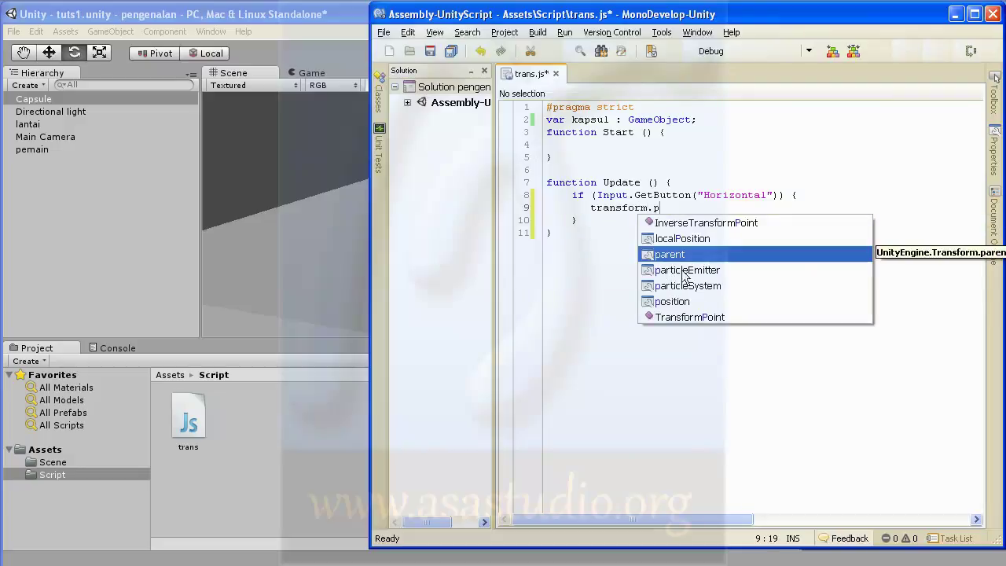
pyautogui.write('o')
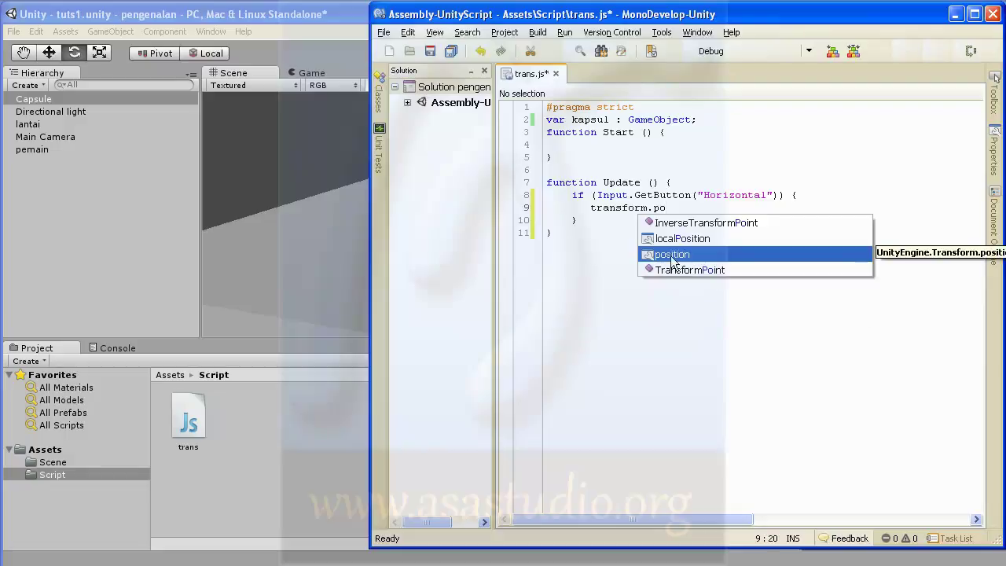
pyautogui.doubleClick(671, 253)
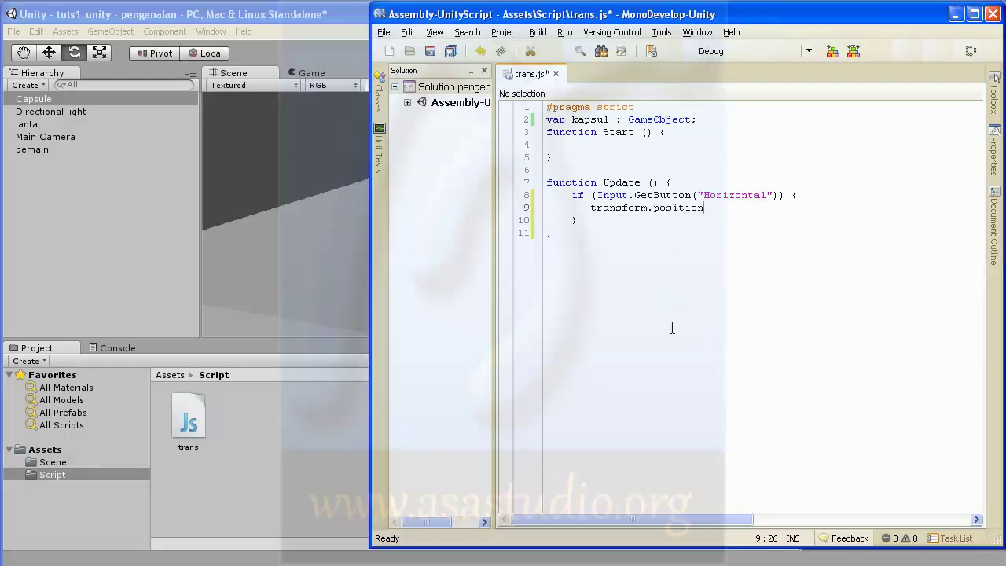
pyautogui.write('.')
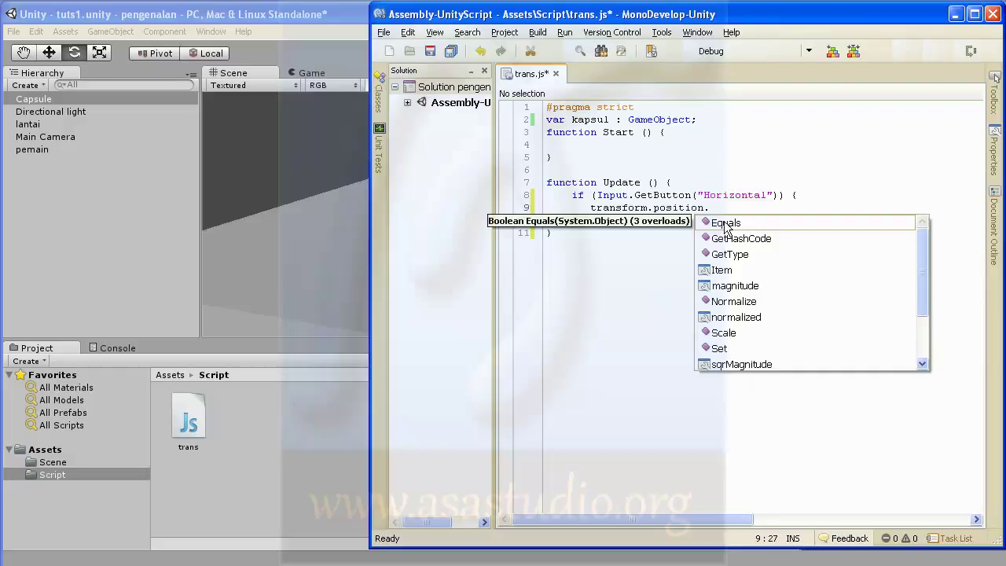
pyautogui.write('x')
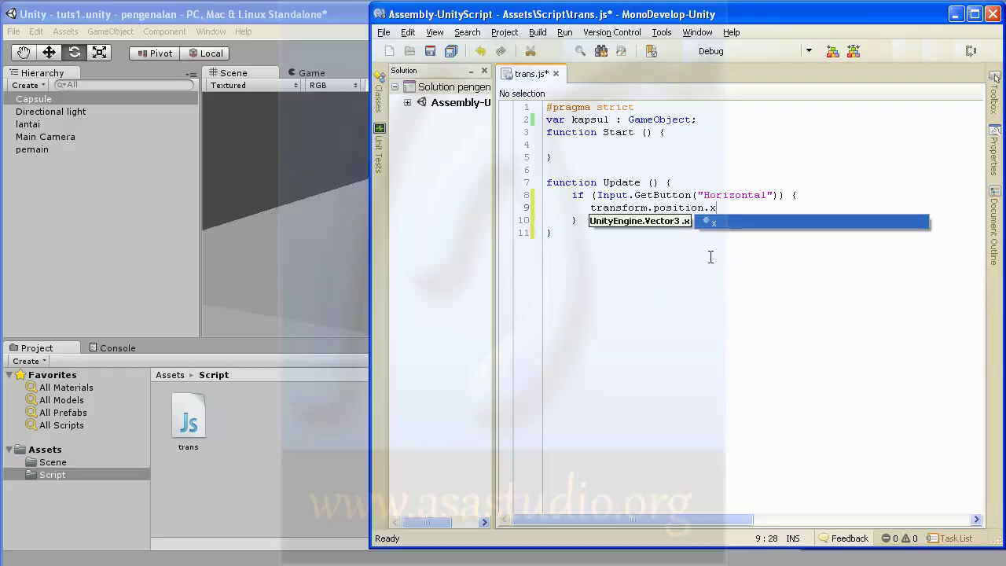
pyautogui.click(720, 225)
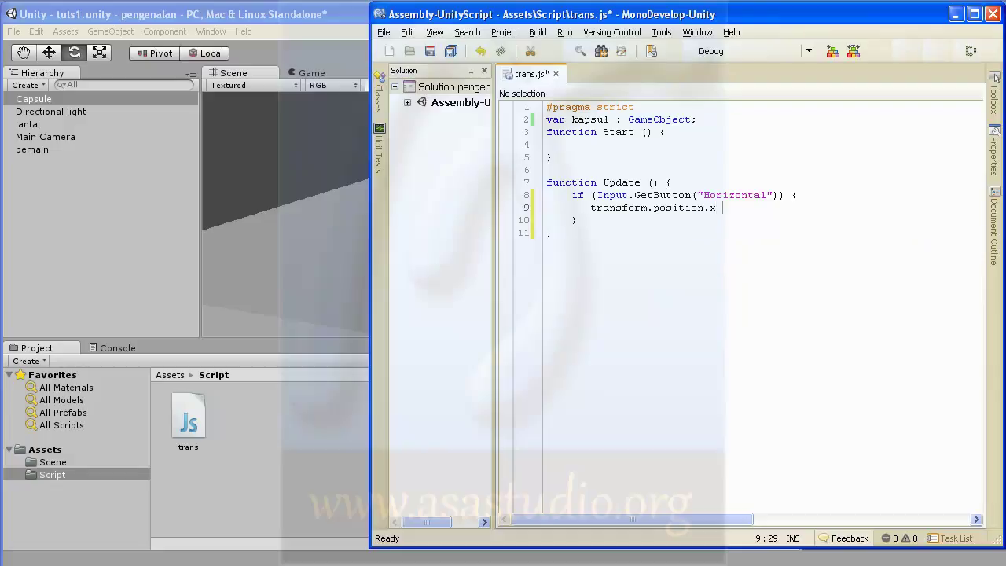
pyautogui.write('+= ')
pyautogui.write('5;')
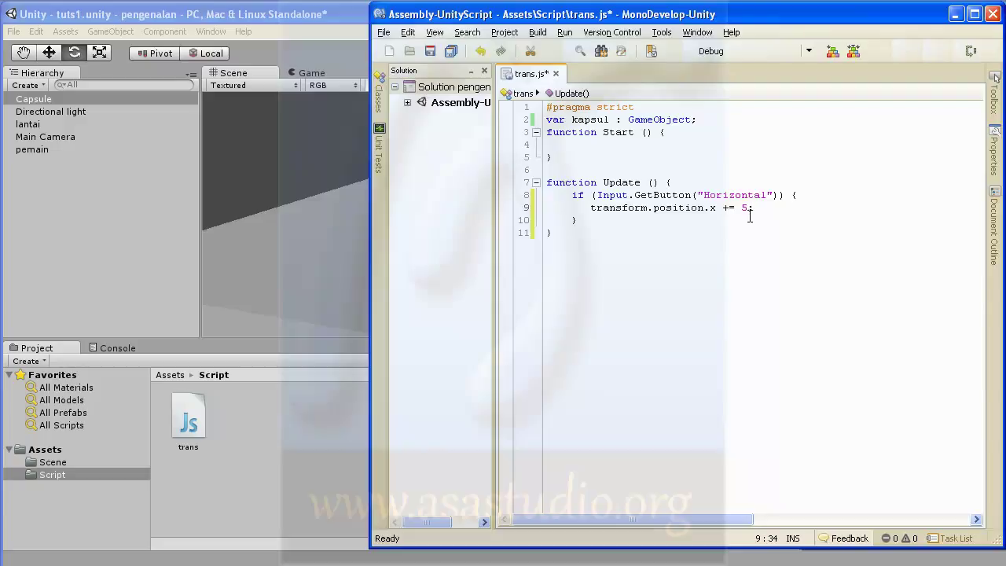
pyautogui.click(450, 51)
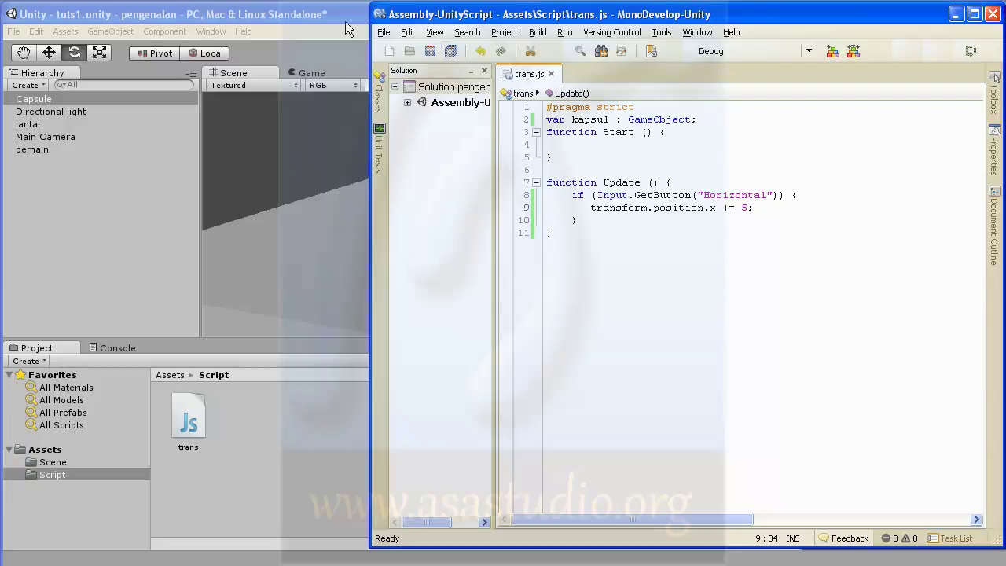
# Save the Unity scene with File > Save Scene
pyautogui.click(346, 24)
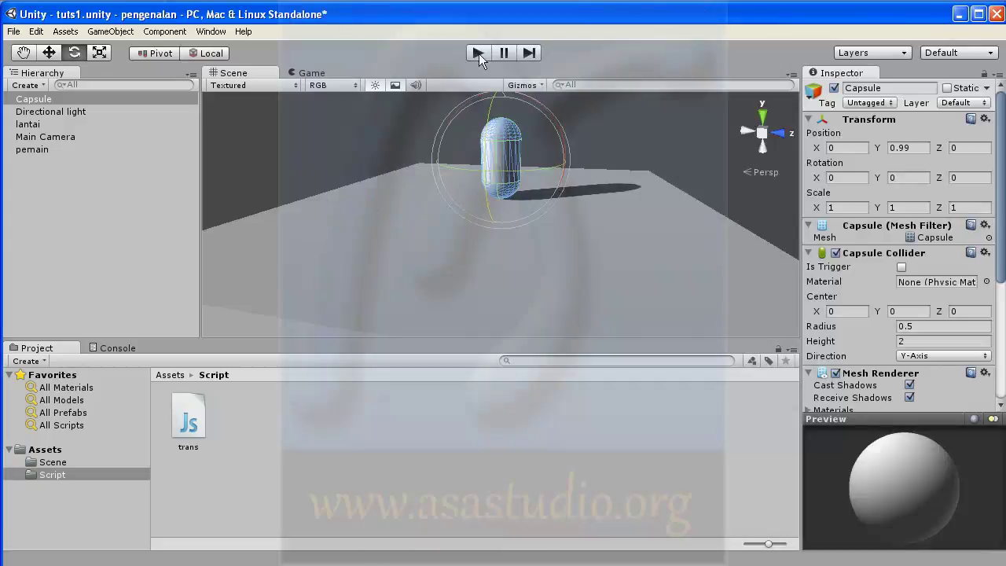
pyautogui.click(14, 32)
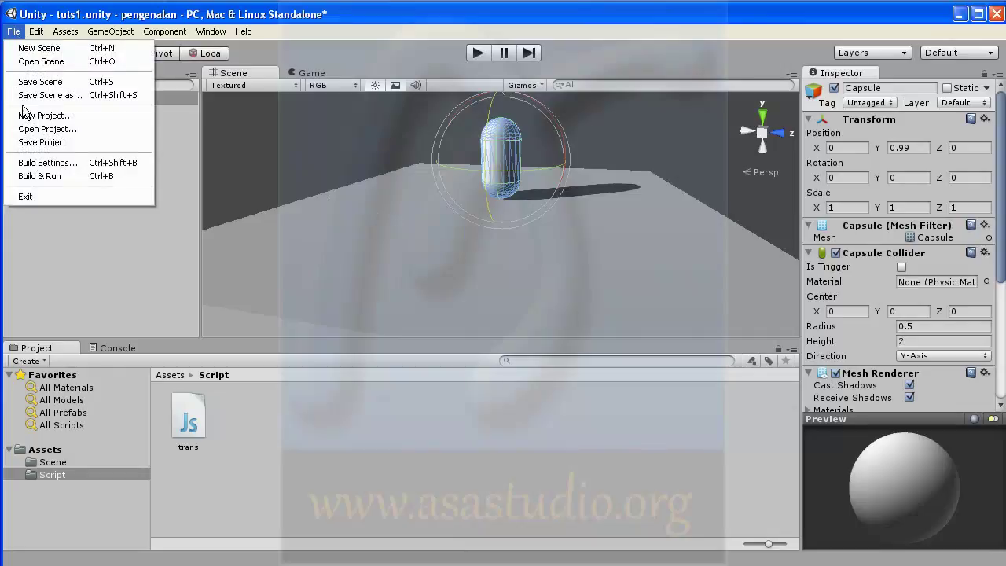
pyautogui.click(40, 81)
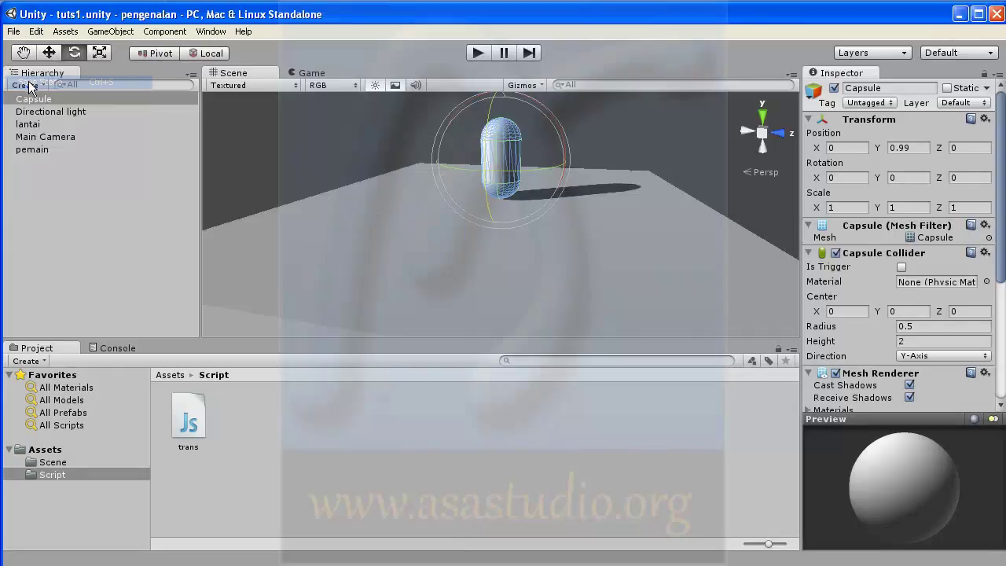
# Play-test the scene, seeing the capsule race to X 305, then select the 5 in trans.js
pyautogui.click(476, 51)
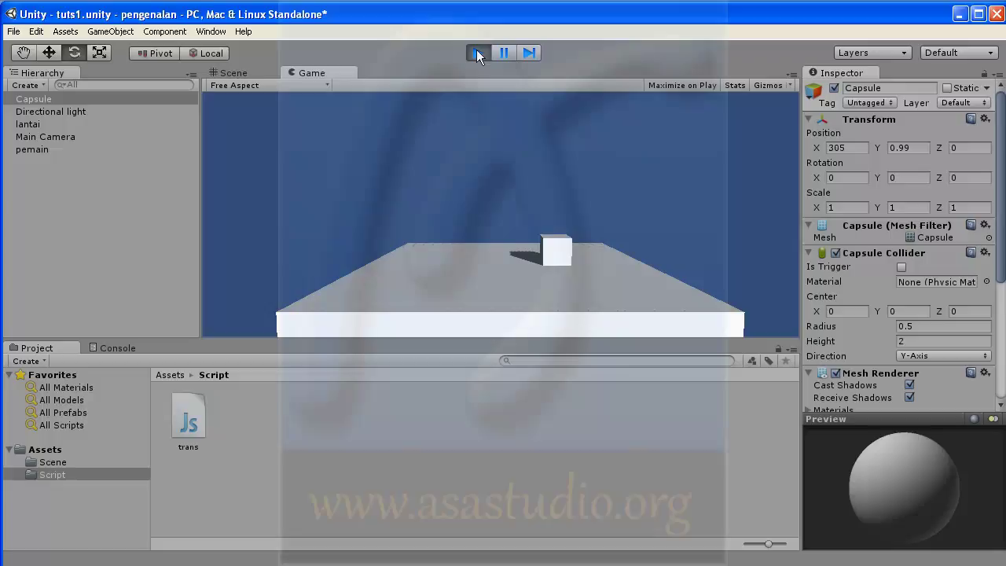
pyautogui.click(476, 50)
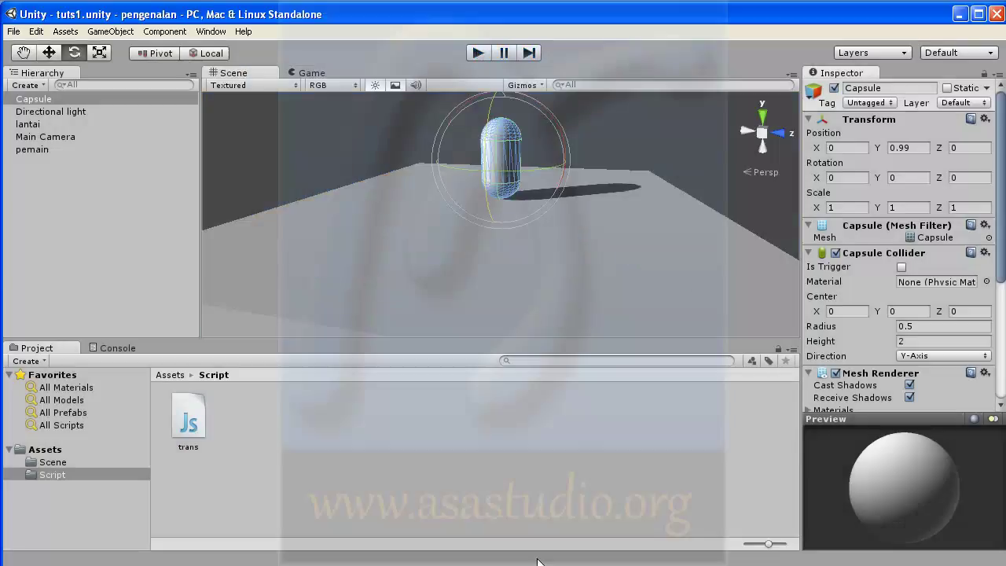
pyautogui.hotkey('alt', 'Tab')
pyautogui.doubleClick(744, 208)
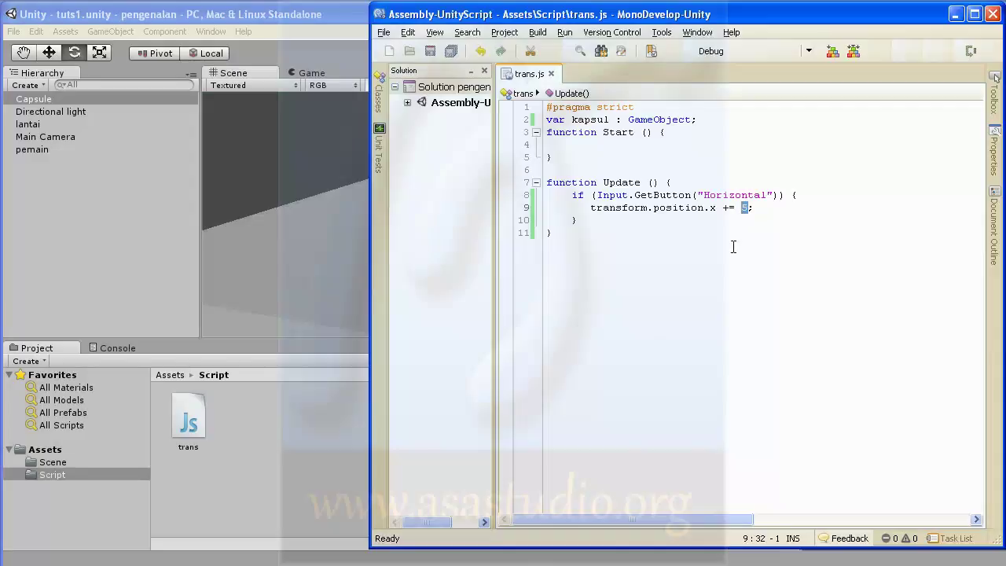
# Change the x step on line 9 from 5 to 0.1, save, and play-test the gradual movement
pyautogui.write('0.1')
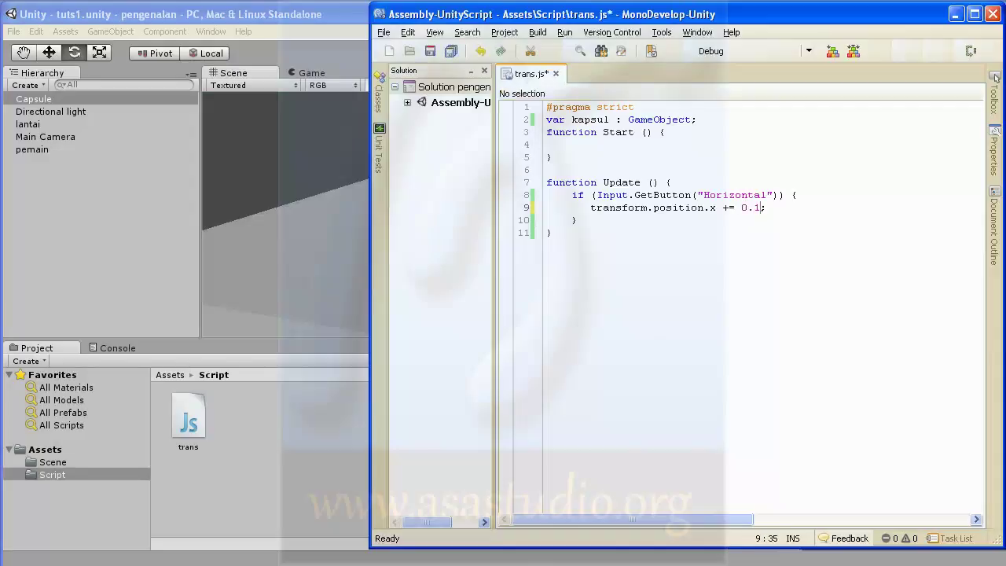
pyautogui.click(430, 53)
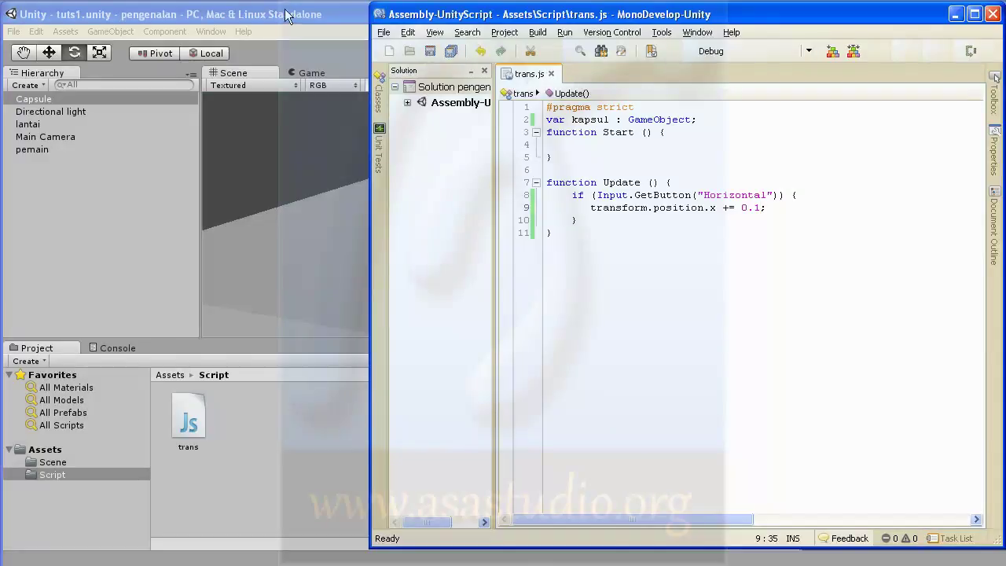
pyautogui.click(289, 18)
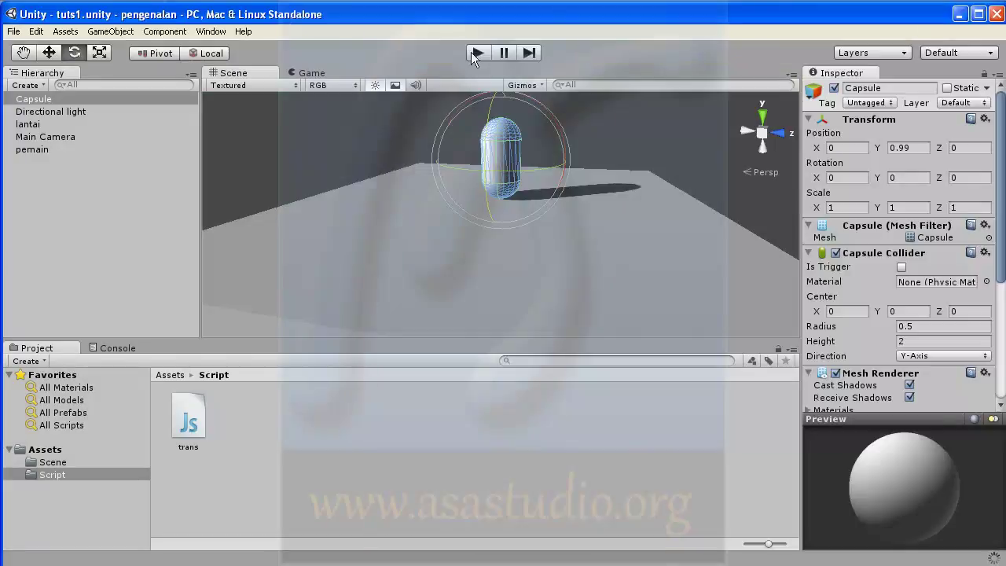
pyautogui.click(476, 53)
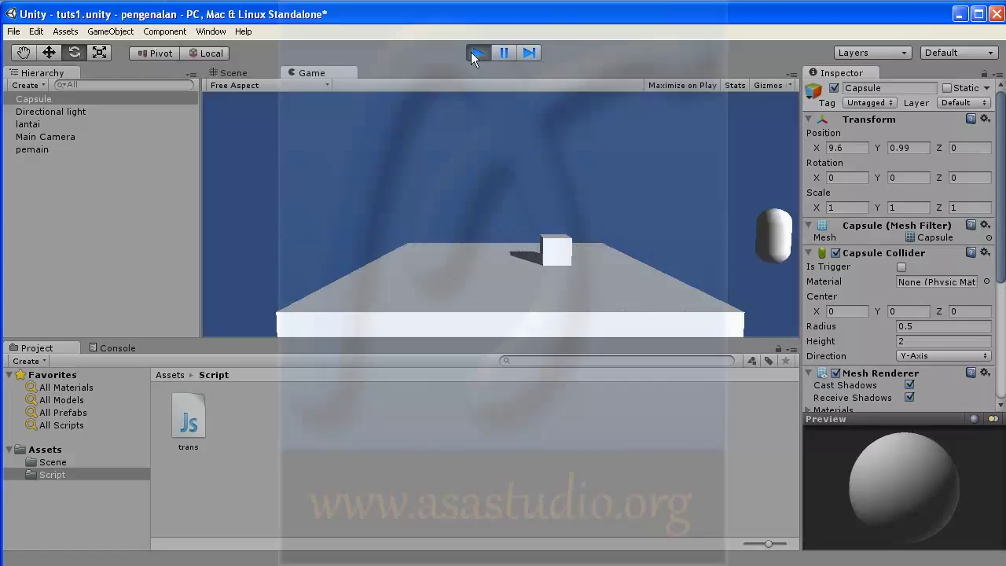
pyautogui.click(471, 53)
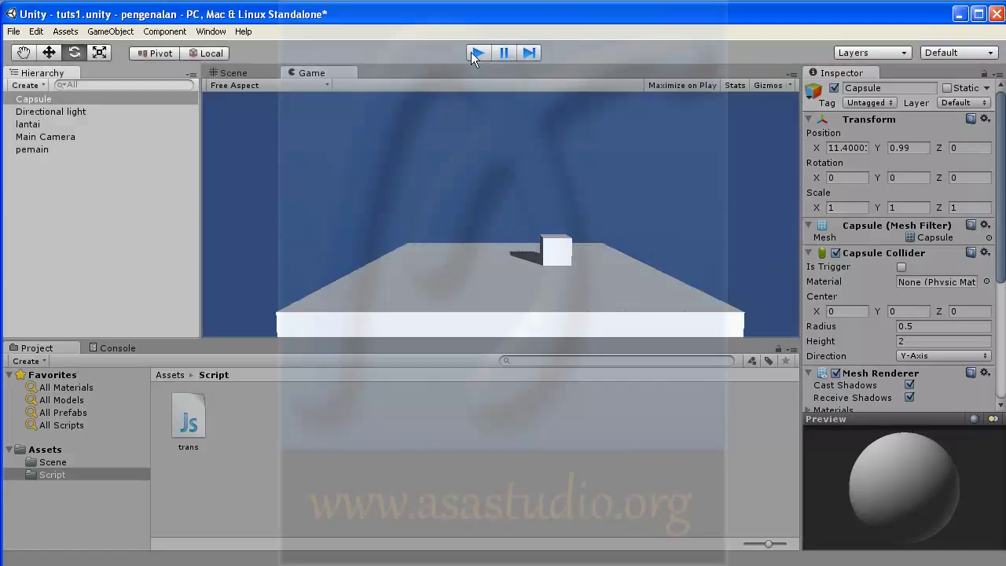
pyautogui.hotkey('alt', 'Tab')
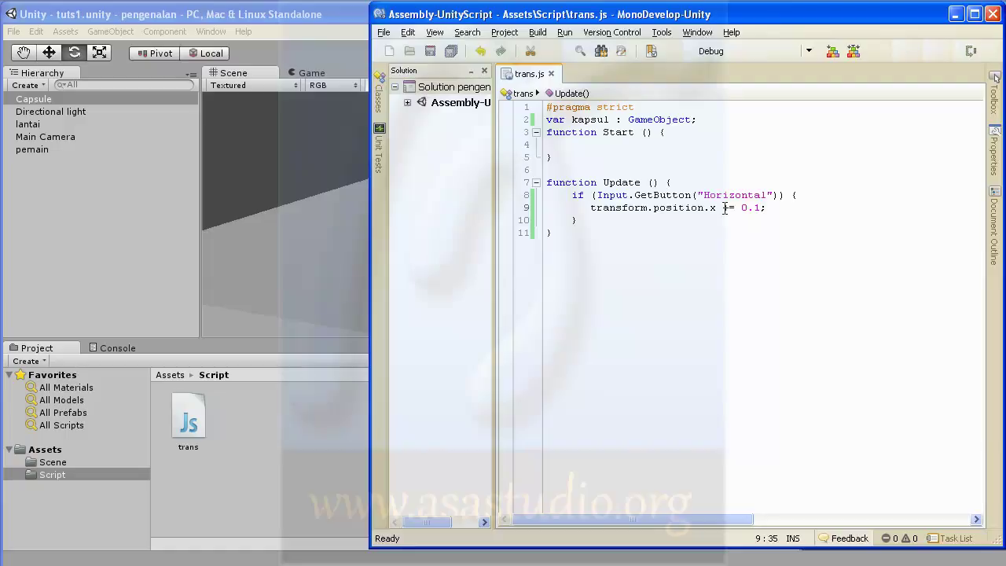
# Change += to -= on line 9 so x decreases by 0.1, and save
pyautogui.moveTo(722, 207); pyautogui.dragTo(728, 207)
pyautogui.write('-')
pyautogui.click(431, 51)
pyautogui.click(268, 14)
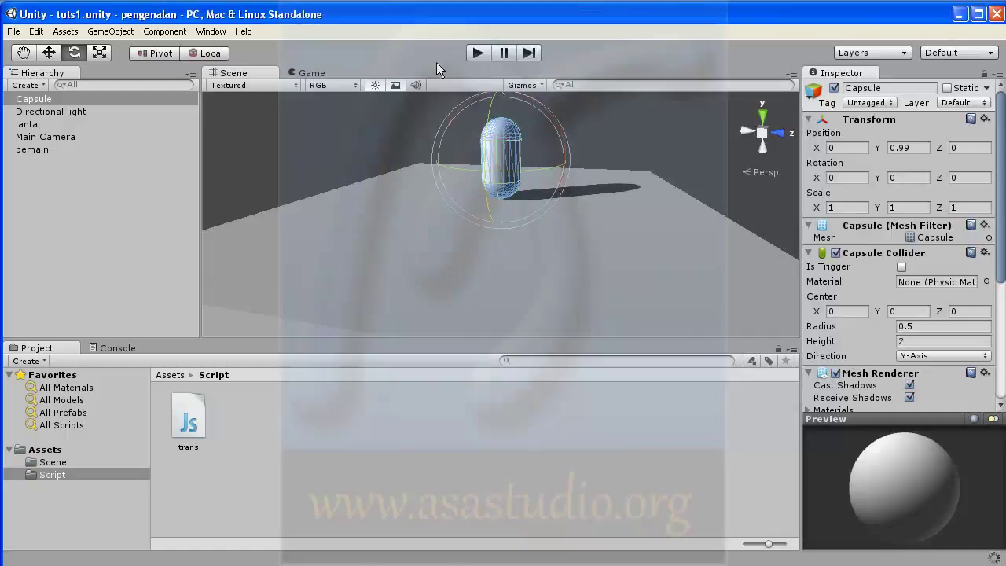
pyautogui.click(480, 54)
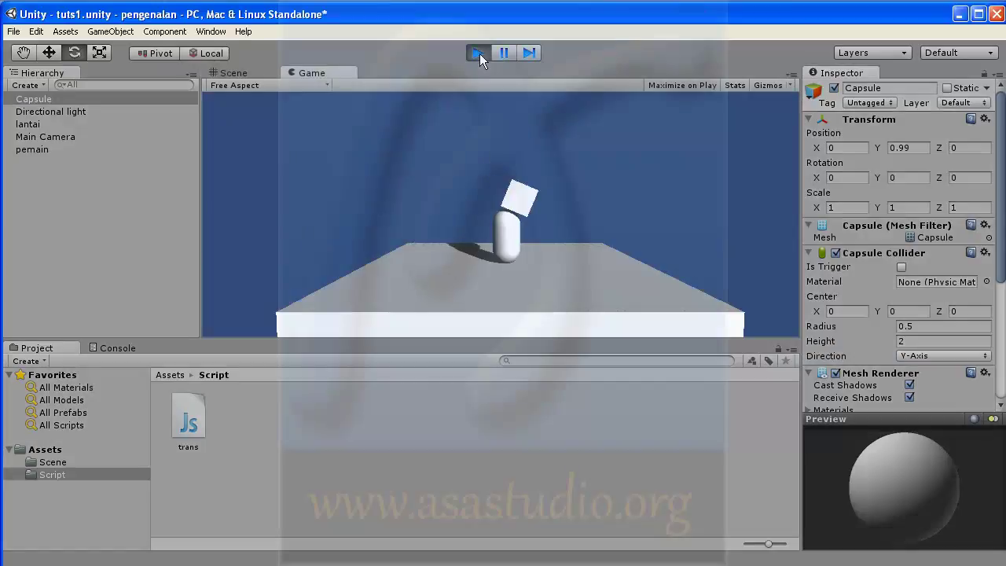
pyautogui.press('Left')
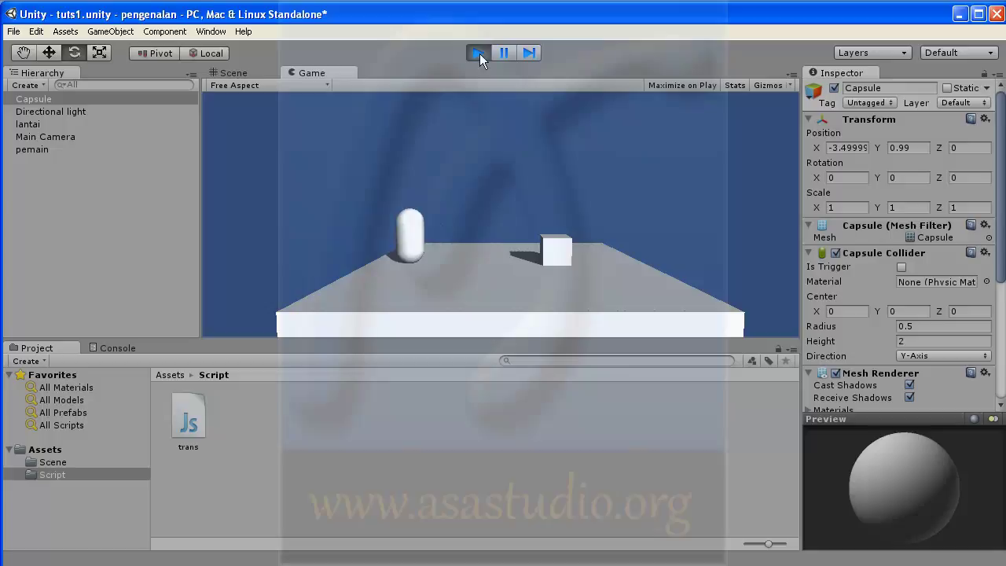
pyautogui.click(479, 54)
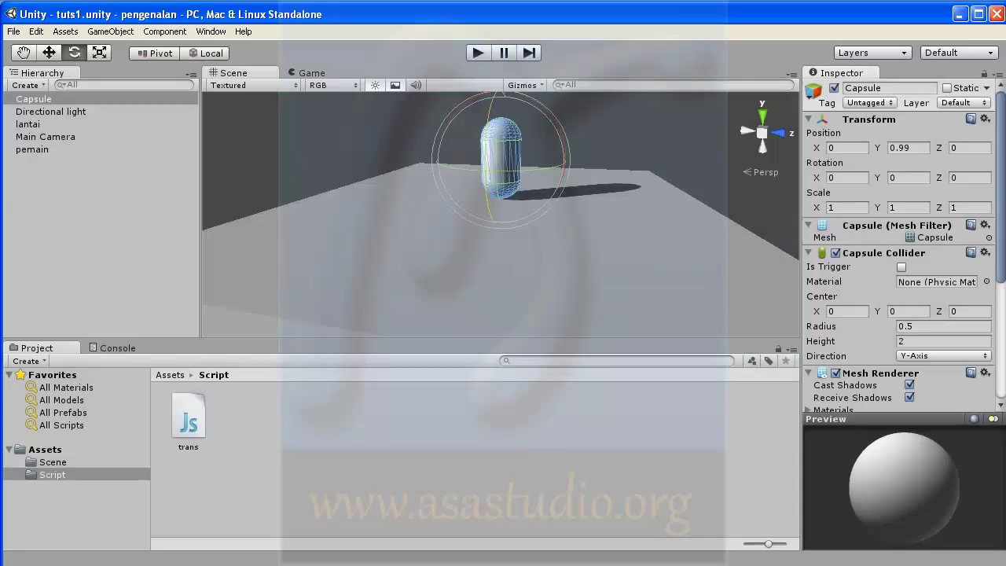
# Change line 8 to check Input.GetKey("Up") instead of GetButton("Horizontal") and save
pyautogui.hotkey('alt', 'Tab')
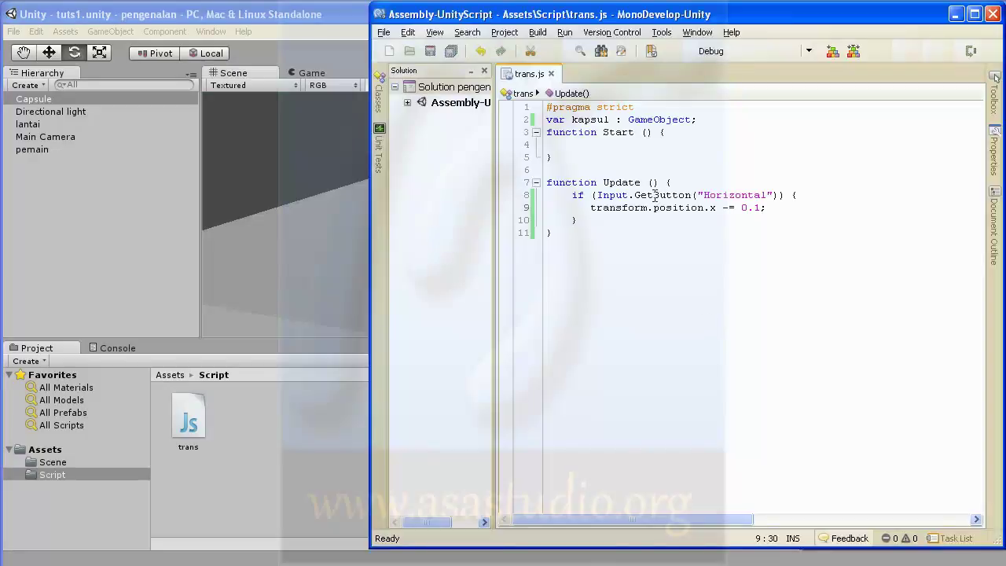
pyautogui.moveTo(653, 195); pyautogui.dragTo(692, 196)
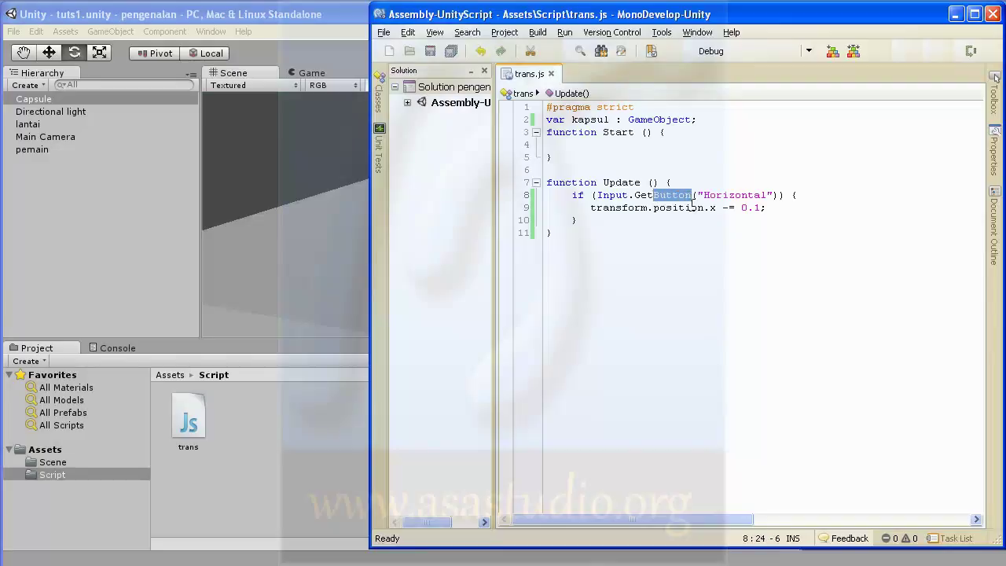
pyautogui.write('Key')
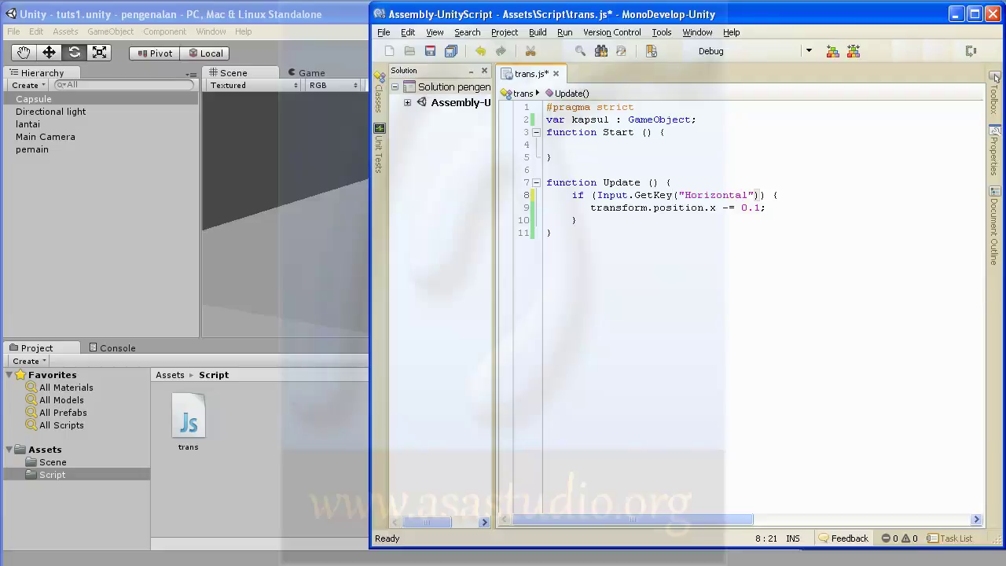
pyautogui.click(683, 195)
pyautogui.moveTo(684, 195); pyautogui.dragTo(747, 194)
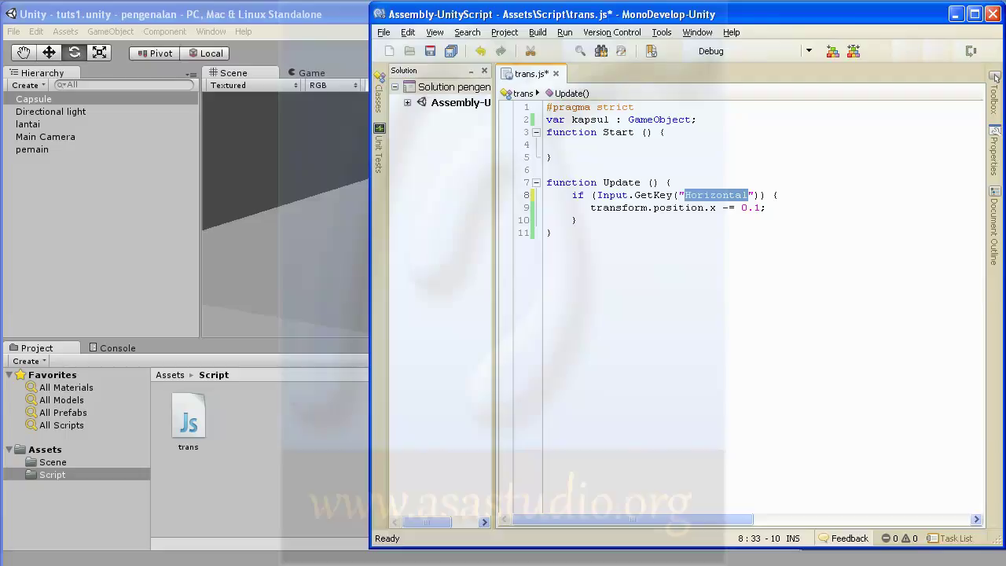
pyautogui.write('Up')
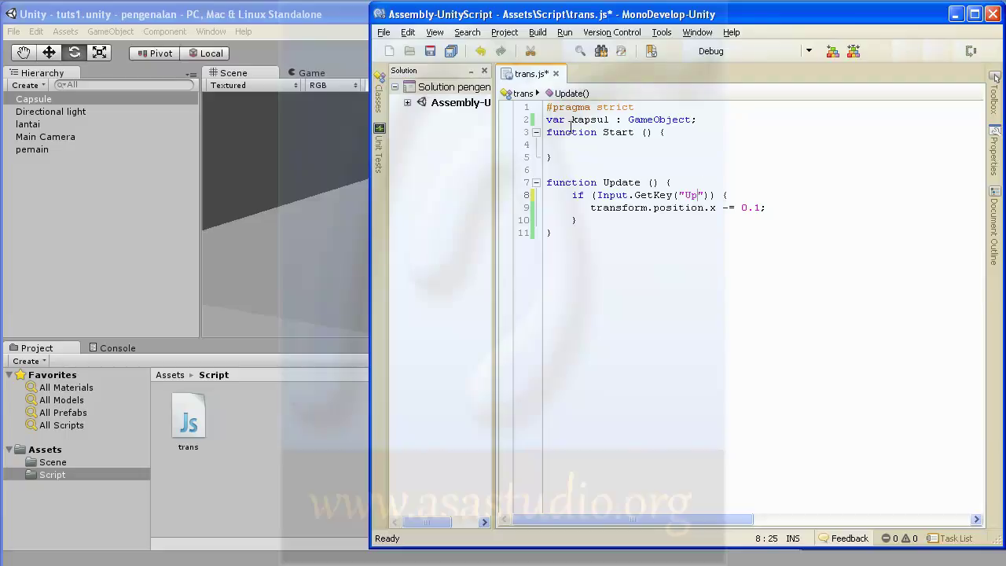
pyautogui.click(453, 52)
# Play-test the GetKey("Up") script until 'UnityException: Input Key named: Up is unknown' appears, then stop
pyautogui.click(363, 27)
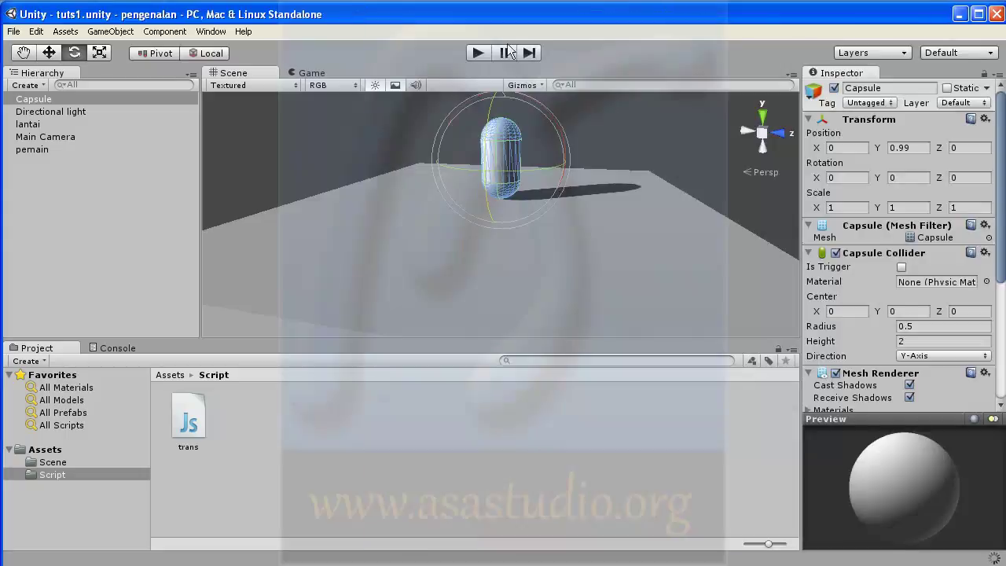
pyautogui.click(479, 50)
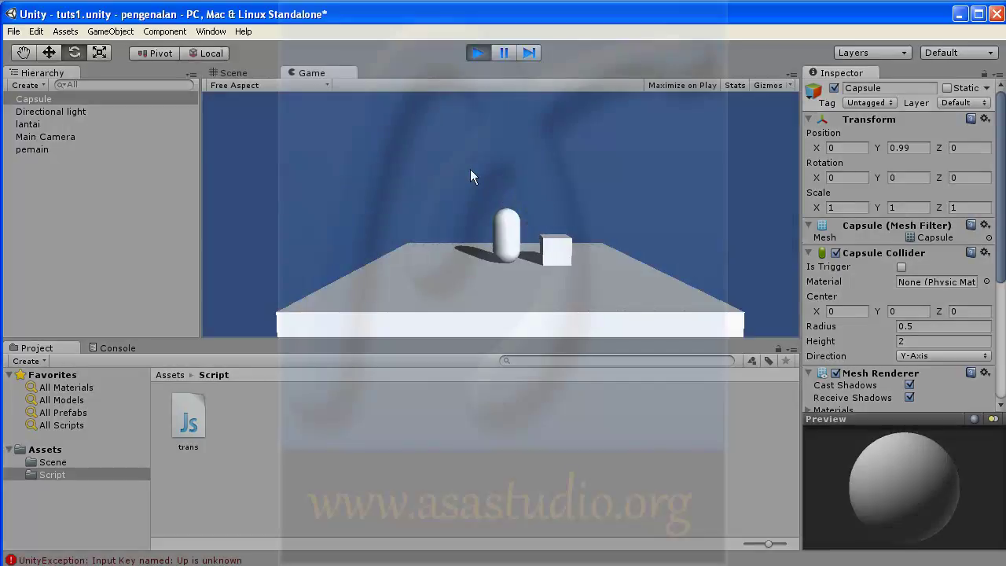
pyautogui.click(474, 57)
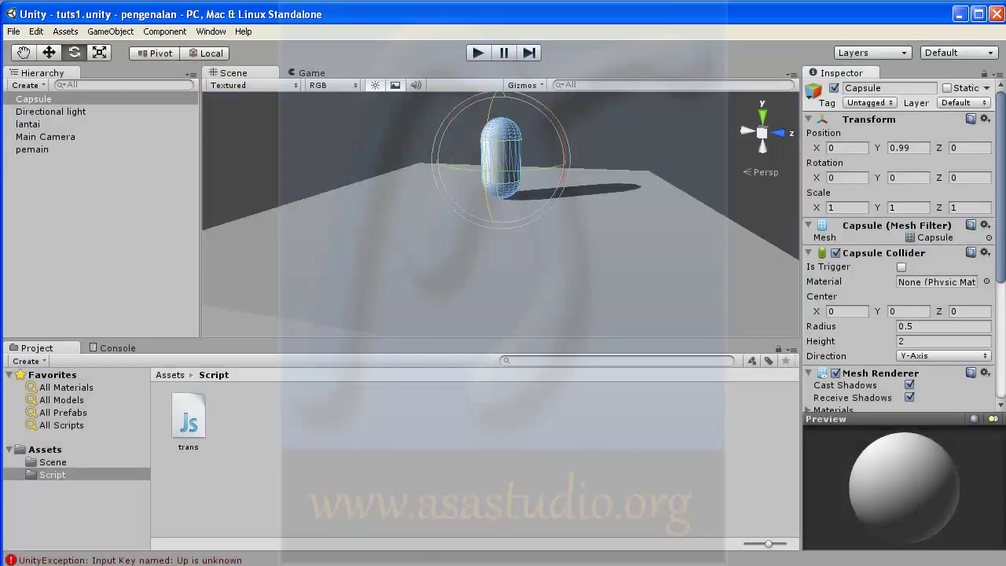
pyautogui.hotkey('alt', 'Tab')
# Search the Unity Script Reference for 'getkey' and read the Input.GetKey example
pyautogui.scroll(2, 162, 140)
pyautogui.scroll(2, 83, 225)
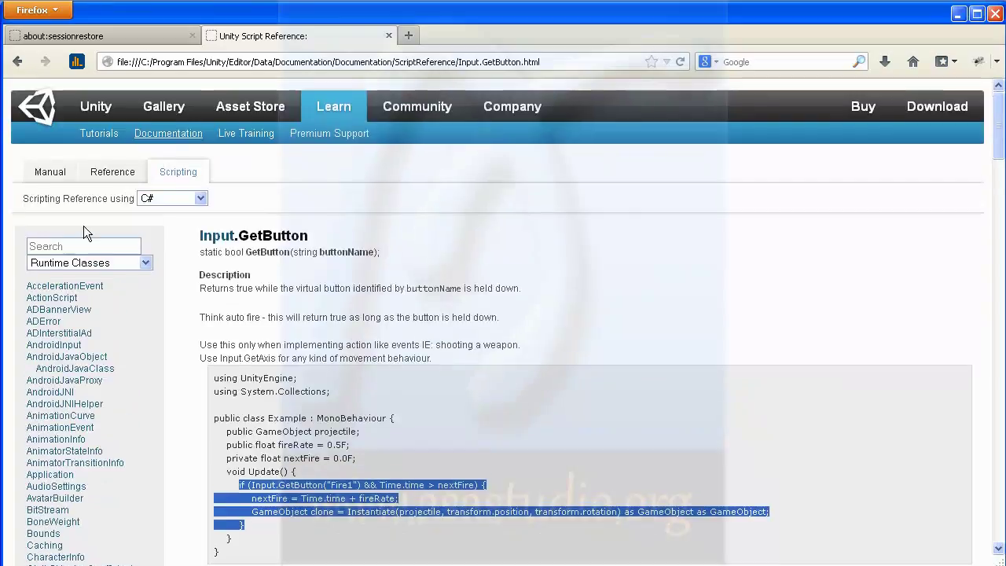
pyautogui.click(87, 245)
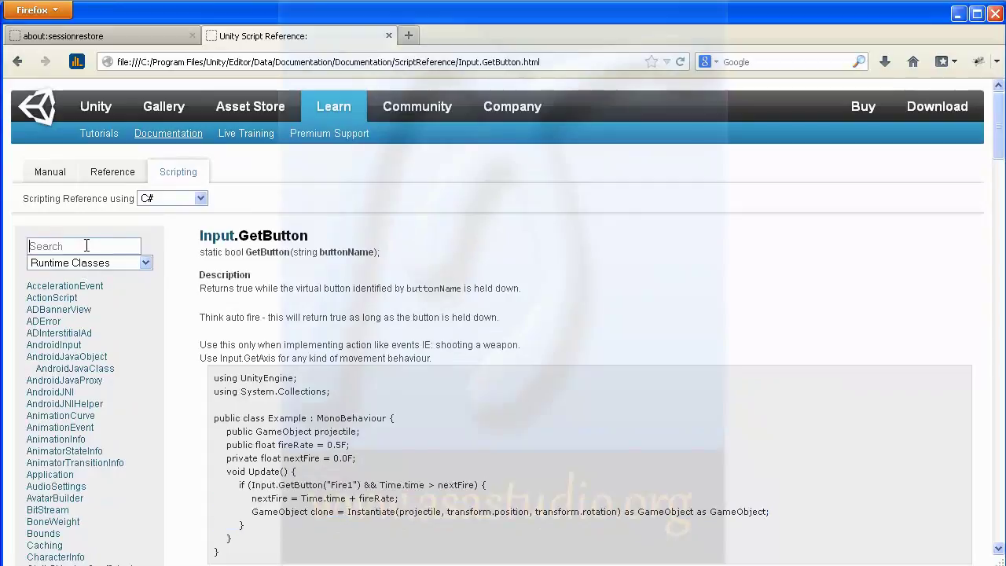
pyautogui.write('getkey')
pyautogui.press('Return')
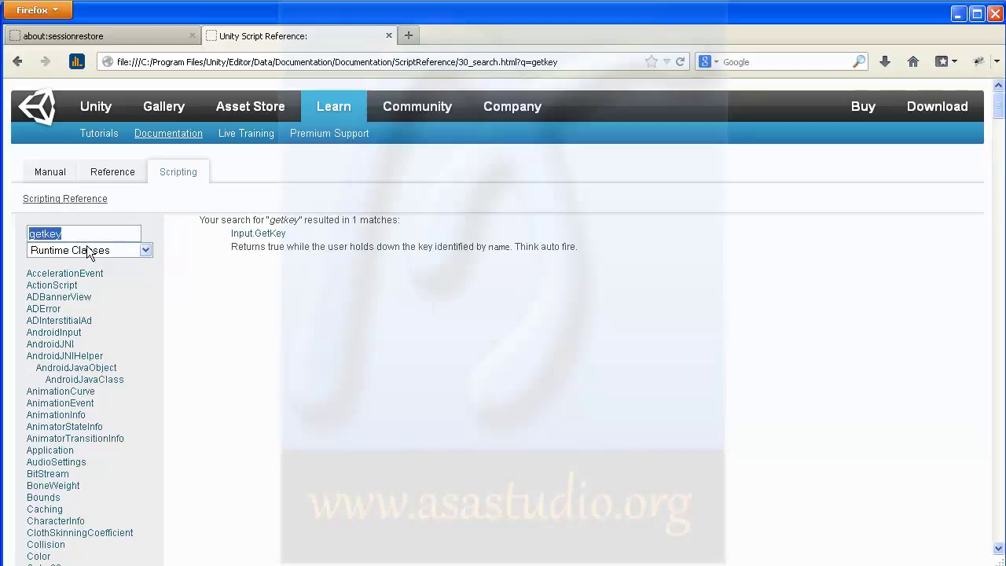
pyautogui.click(266, 234)
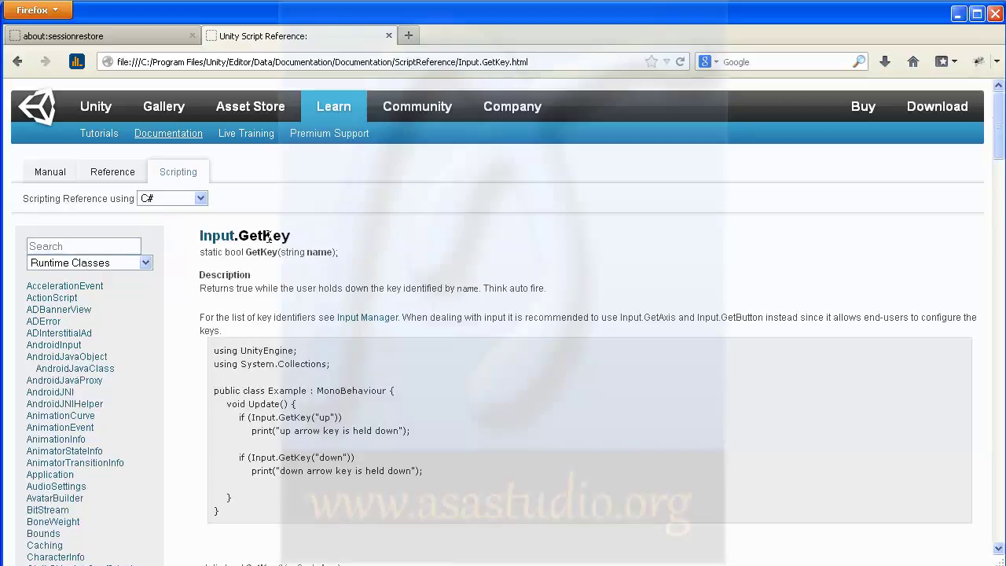
pyautogui.scroll(-2, 371, 358)
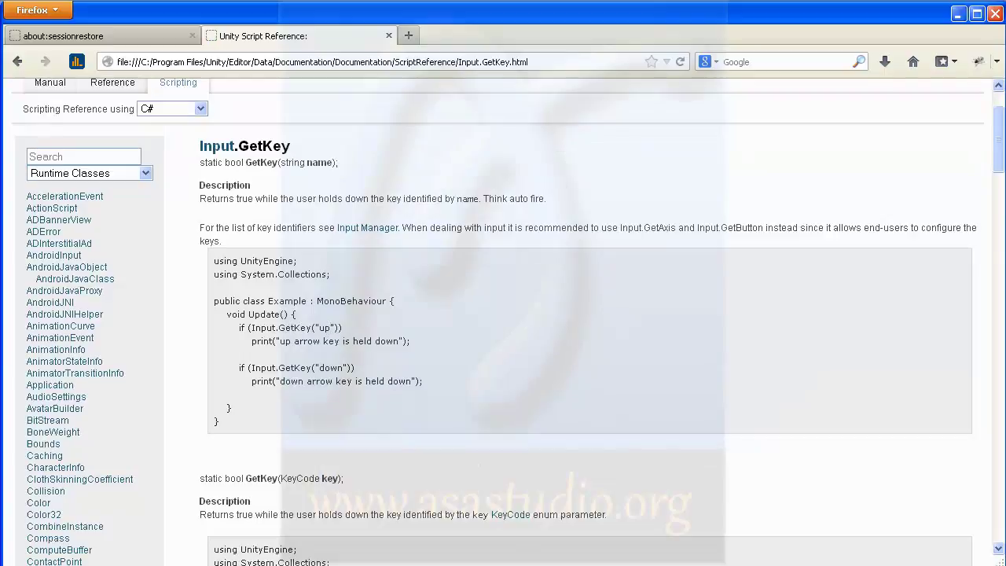
# Change GetKey("Up") to lowercase "up" on line 8 of trans.js and save
pyautogui.hotkey('alt', 'Tab')
pyautogui.click(691, 195)
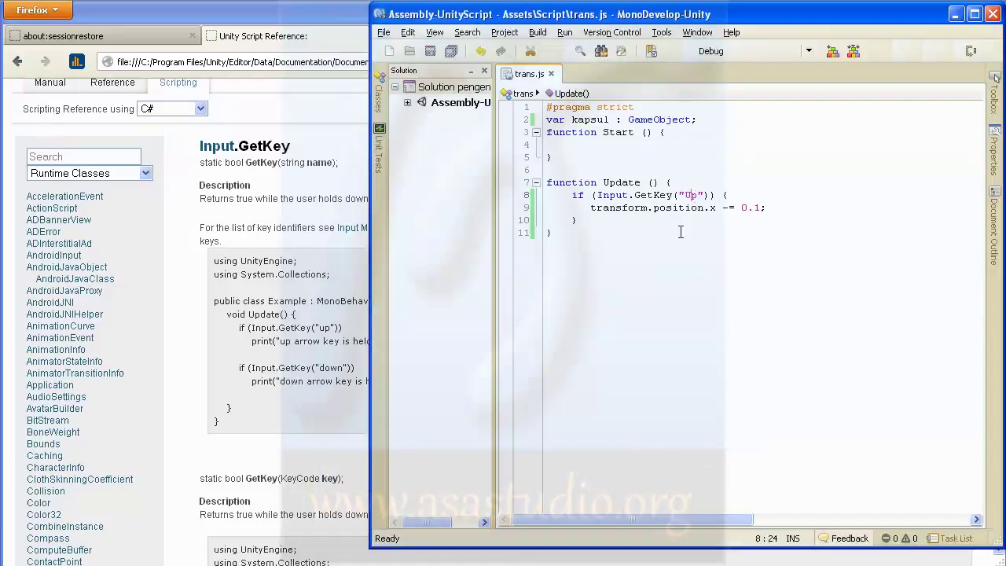
pyautogui.hotkey('shift', 'Left')
pyautogui.write('u')
pyautogui.click(450, 51)
# Play-test the lowercase "up" key, moving the capsule left to about X -2.9, then stop
pyautogui.hotkey('alt', 'Tab')
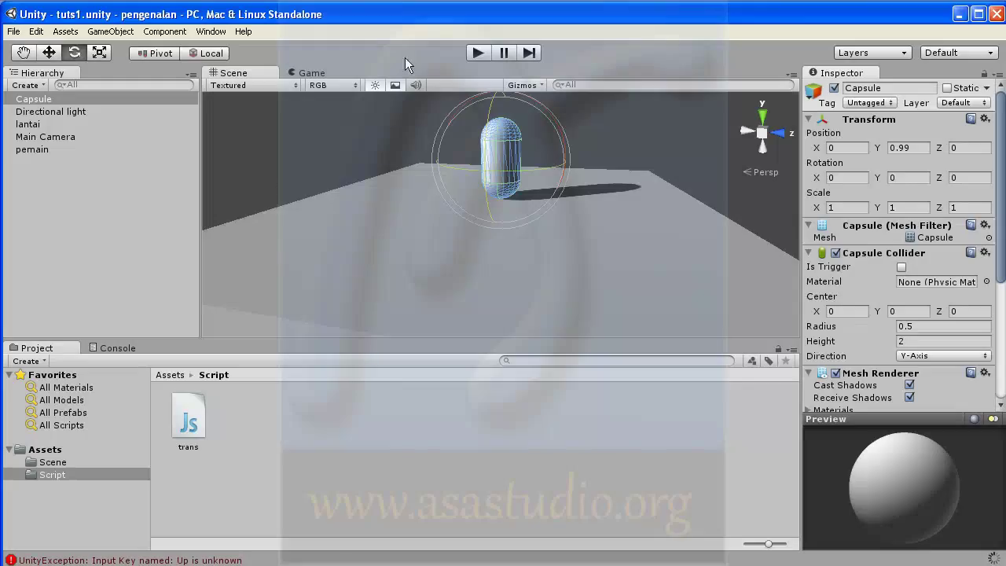
pyautogui.click(476, 48)
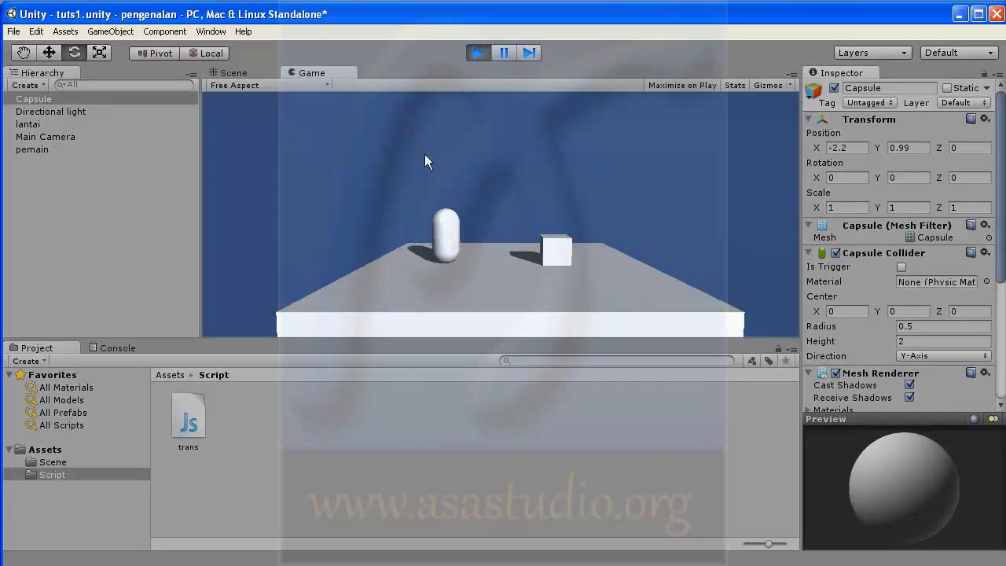
pyautogui.click(478, 56)
# Change the key name "up" to "left" on line 8 of trans.js
pyautogui.hotkey('alt', 'Tab')
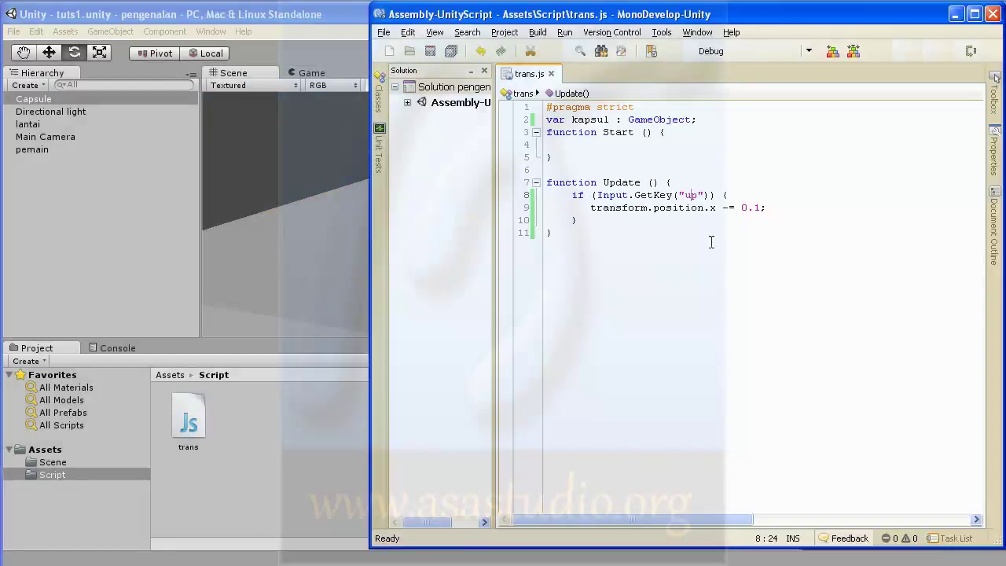
pyautogui.hotkey('shift', 'Right')
pyautogui.hotkey('shift', 'Left')
pyautogui.write('left')
# Duplicate the if-block below itself and change the copy's key to "right"
pyautogui.click(581, 220)
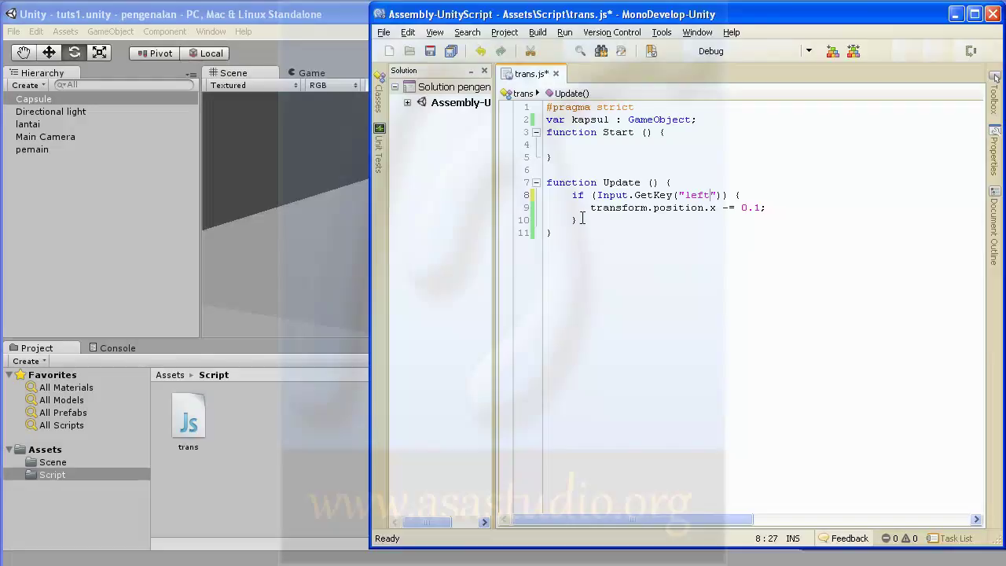
pyautogui.keyDown('shift'); pyautogui.click(638, 194); pyautogui.keyUp('shift')
pyautogui.keyDown('shift'); pyautogui.click(683, 182); pyautogui.keyUp('shift')
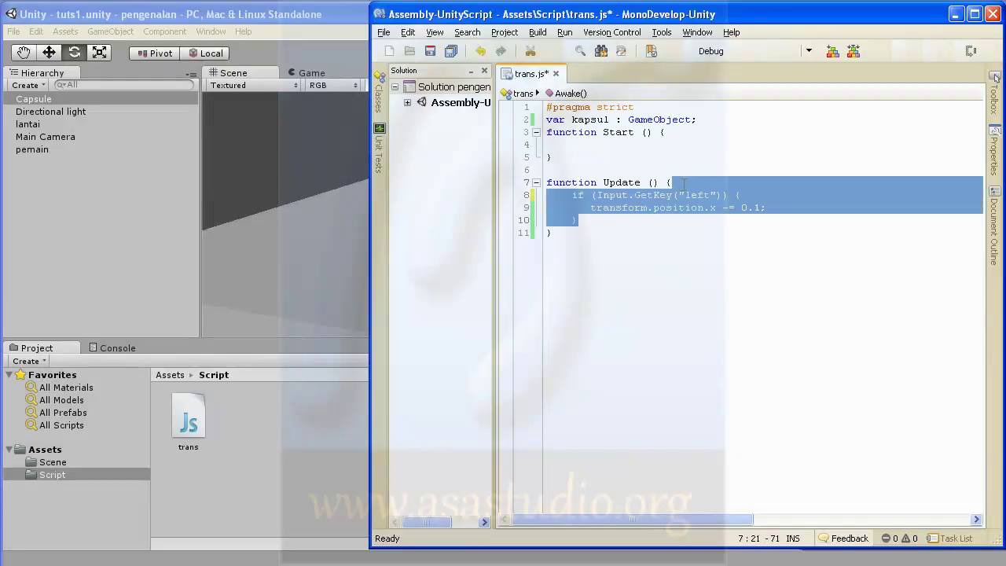
pyautogui.hotkey('ctrl', 'c')
pyautogui.click(589, 220)
pyautogui.hotkey('ctrl', 'v')
pyautogui.click(683, 232)
pyautogui.hotkey('shift', 'Right')
pyautogui.hotkey('shift', 'Right')
pyautogui.hotkey('shift', 'Right')
pyautogui.hotkey('shift', 'Right')
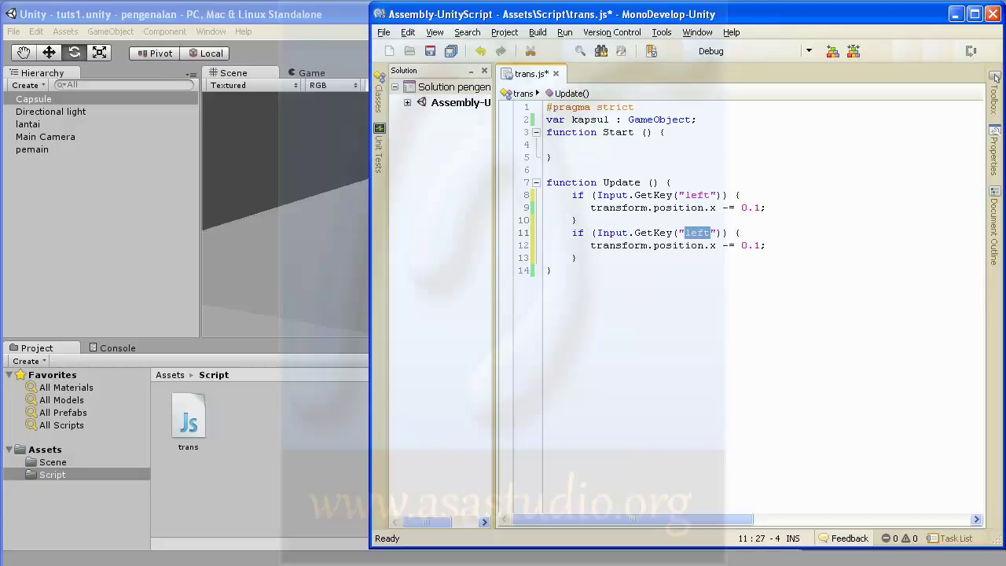
pyautogui.write('right')
pyautogui.hotkey('shift', 'Right')
# Make the "right" block add 0.1 to x, save, and play-test left and right movement
pyautogui.write('+')
pyautogui.click(432, 52)
pyautogui.click(336, 20)
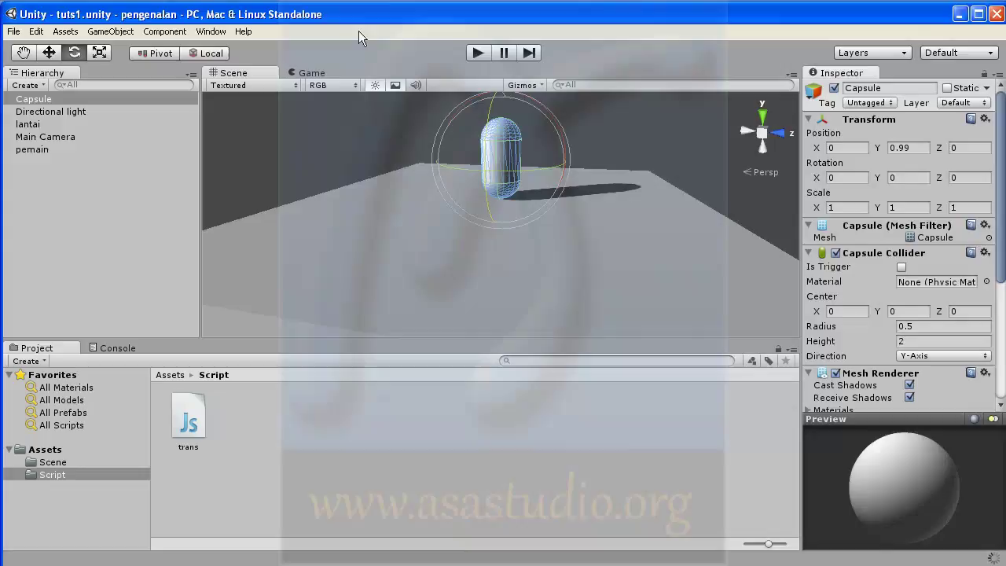
pyautogui.click(475, 54)
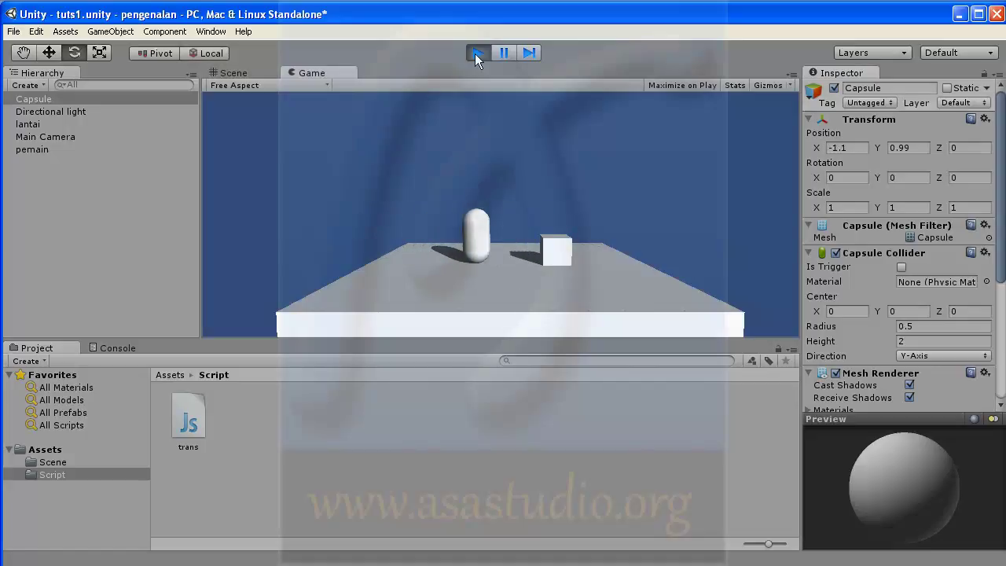
pyautogui.click(475, 53)
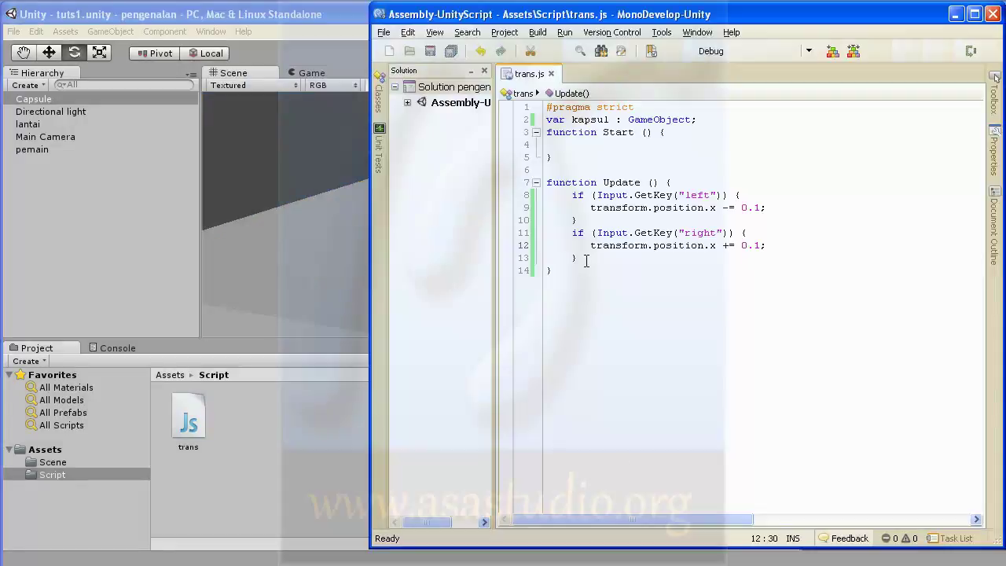
# Copy the left and right if-blocks and paste them as lines 14–19
pyautogui.moveTo(579, 258); pyautogui.dragTo(683, 183)
pyautogui.hotkey('ctrl', 'c')
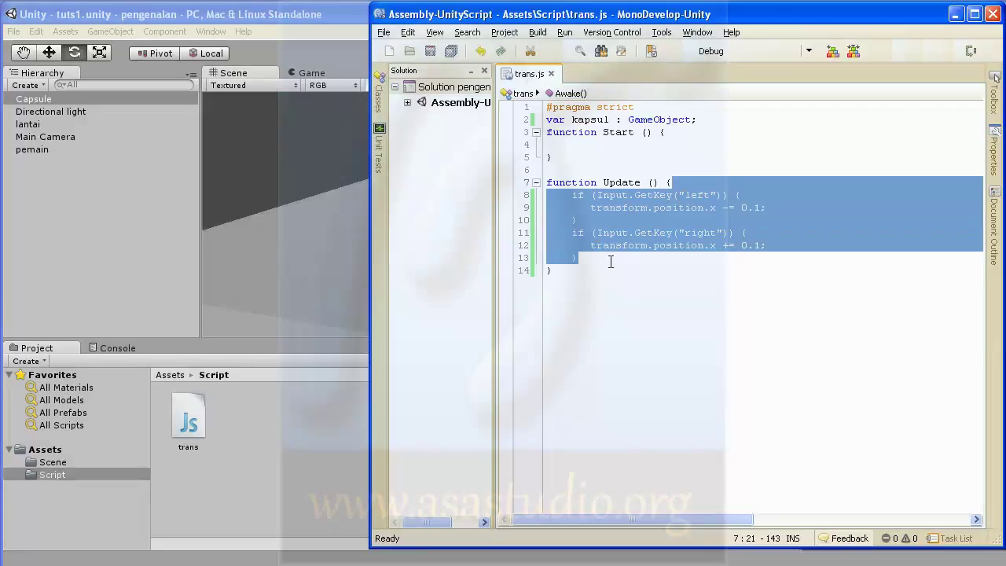
pyautogui.click(610, 258)
pyautogui.hotkey('ctrl', 'v')
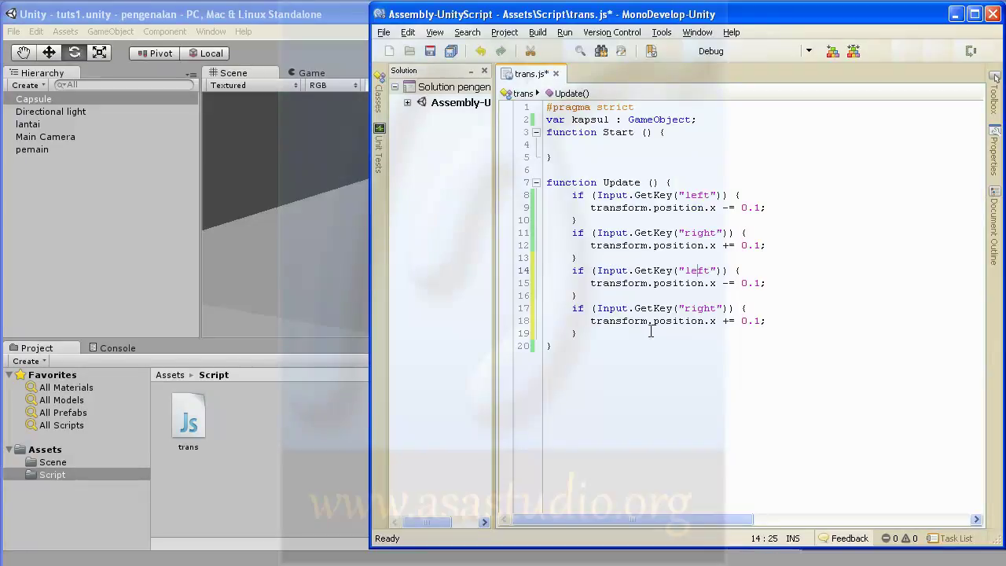
# Turn the first pasted block into an "up" check that changes position.z
pyautogui.click(686, 271)
pyautogui.moveTo(686, 270); pyautogui.dragTo(710, 270)
pyautogui.write('up')
pyautogui.click(698, 283)
pyautogui.moveTo(710, 282); pyautogui.dragTo(717, 283)
pyautogui.write('z')
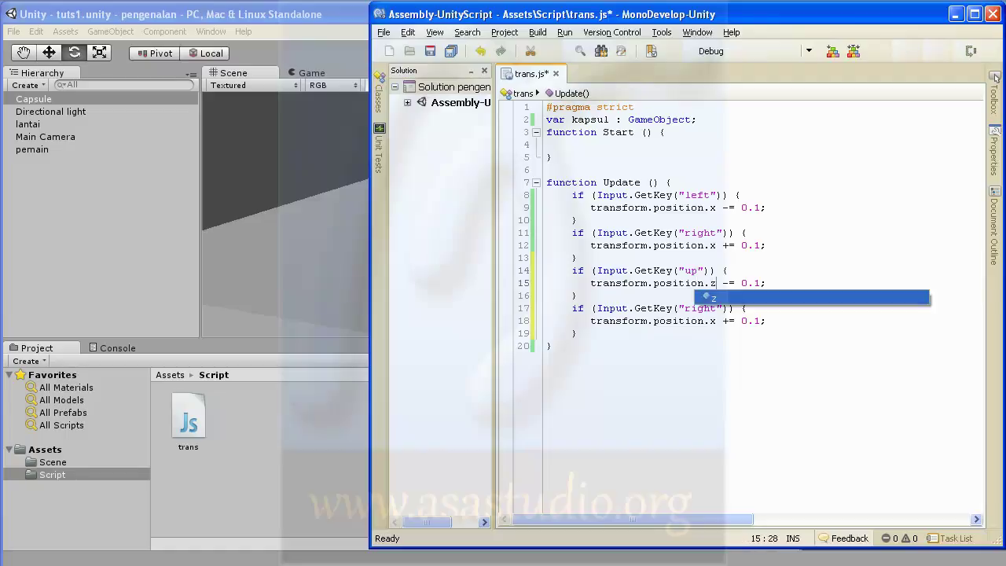
pyautogui.click(727, 283)
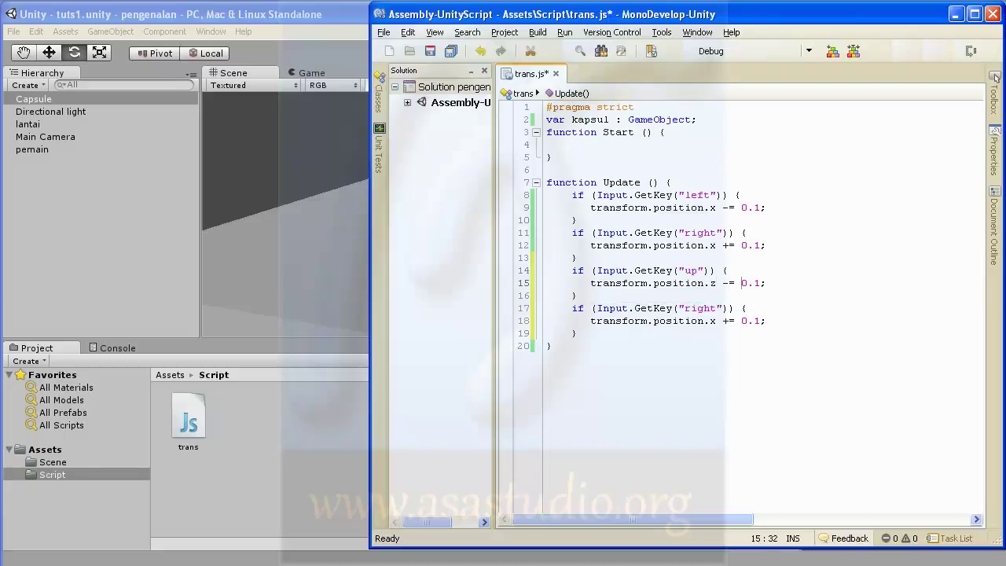
# Turn the second pasted block into a "down" check that changes position.z
pyautogui.press('Down')
pyautogui.press('Down')
pyautogui.click(741, 320)
pyautogui.doubleClick(713, 320)
pyautogui.write('z')
pyautogui.moveTo(716, 308); pyautogui.dragTo(683, 308)
pyautogui.write('down')
# Save and play-test all four arrow keys, moving the capsule to about X 0.3, Z -1.7
pyautogui.click(451, 51)
pyautogui.click(324, 16)
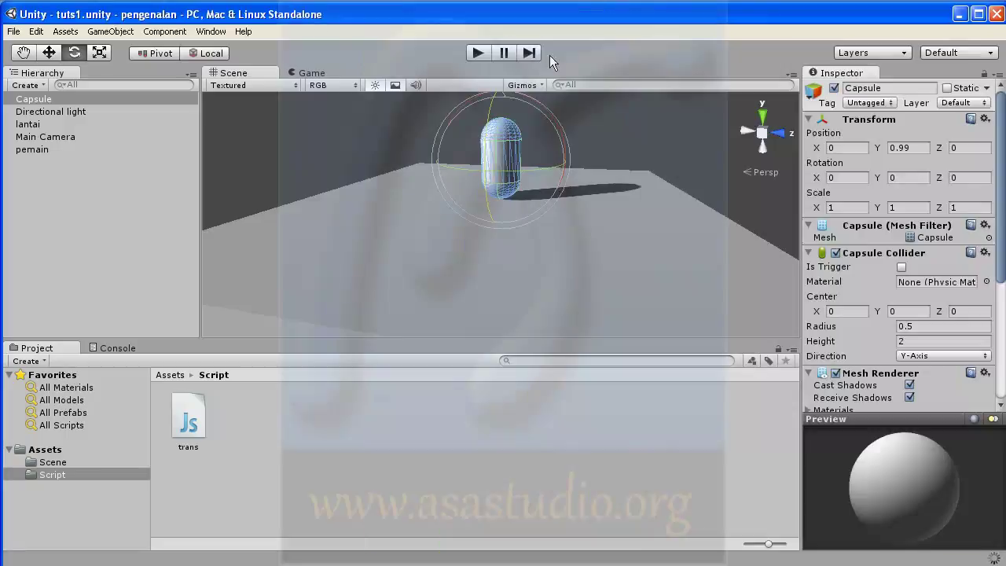
pyautogui.click(480, 51)
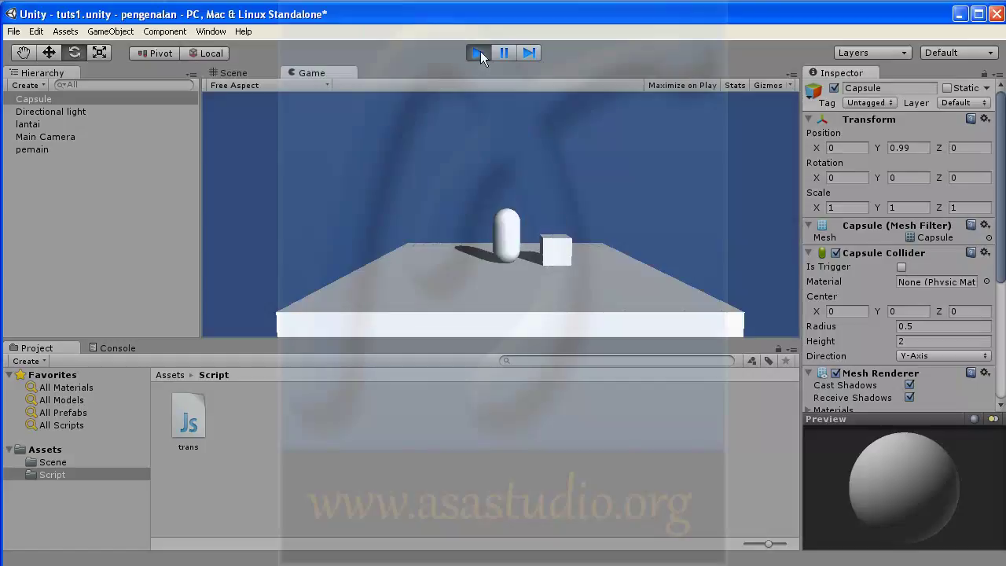
pyautogui.press('Left')
pyautogui.press('Right')
pyautogui.press('Down')
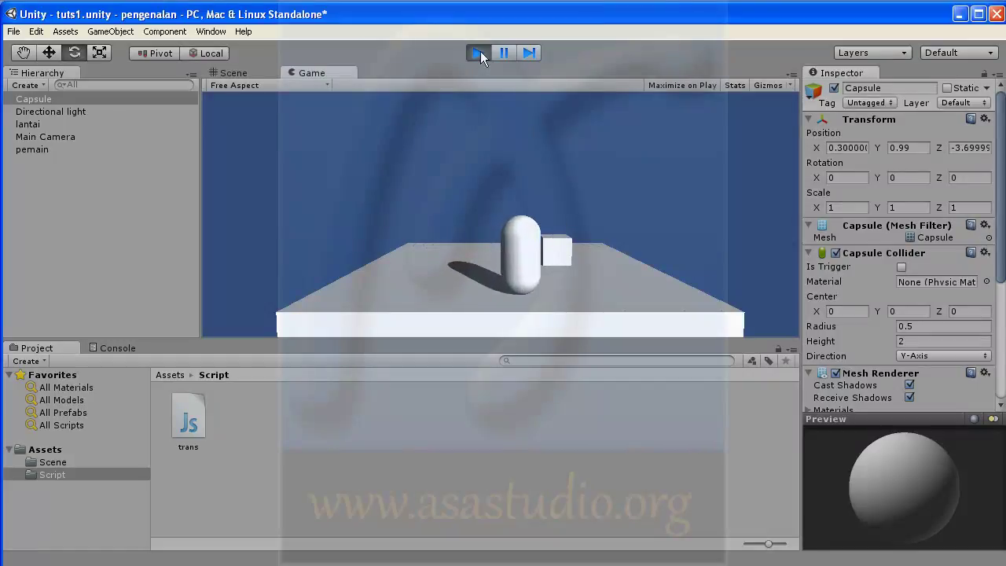
pyautogui.press('Up')
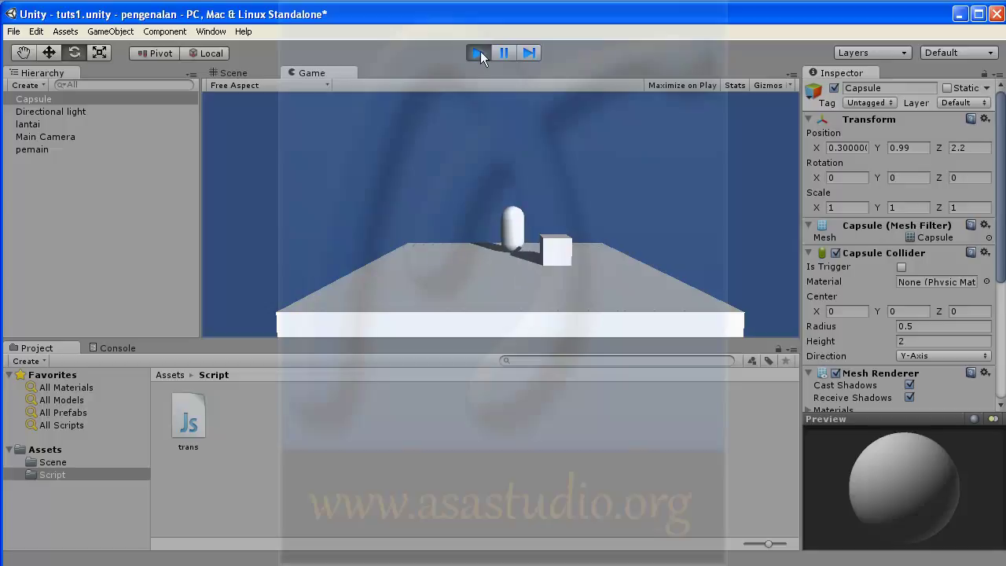
pyautogui.press('Down')
pyautogui.press('Down')
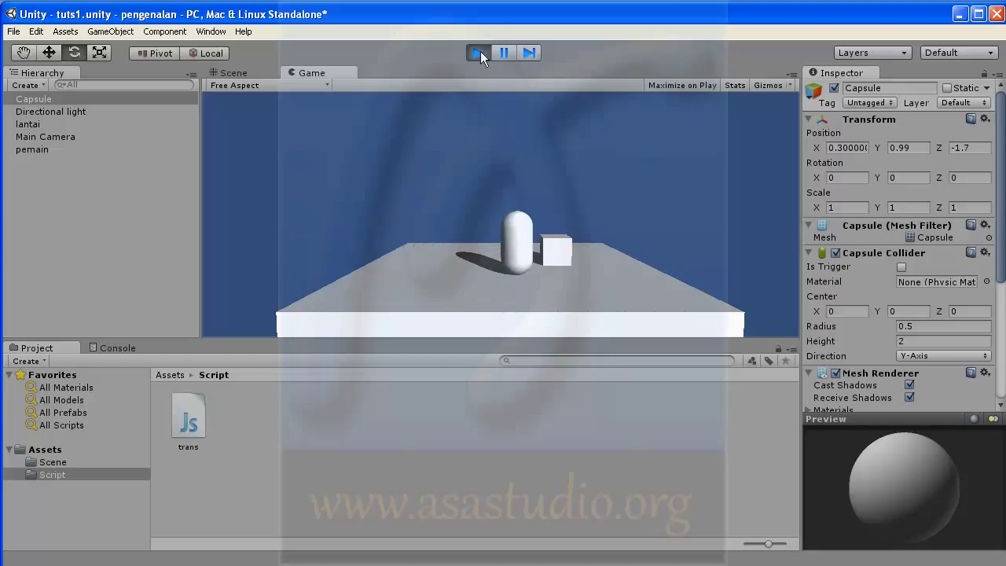
pyautogui.click(480, 52)
# Swap the z directions so "up" adds 0.1 and "down" subtracts 0.1
pyautogui.hotkey('alt', 'Tab')
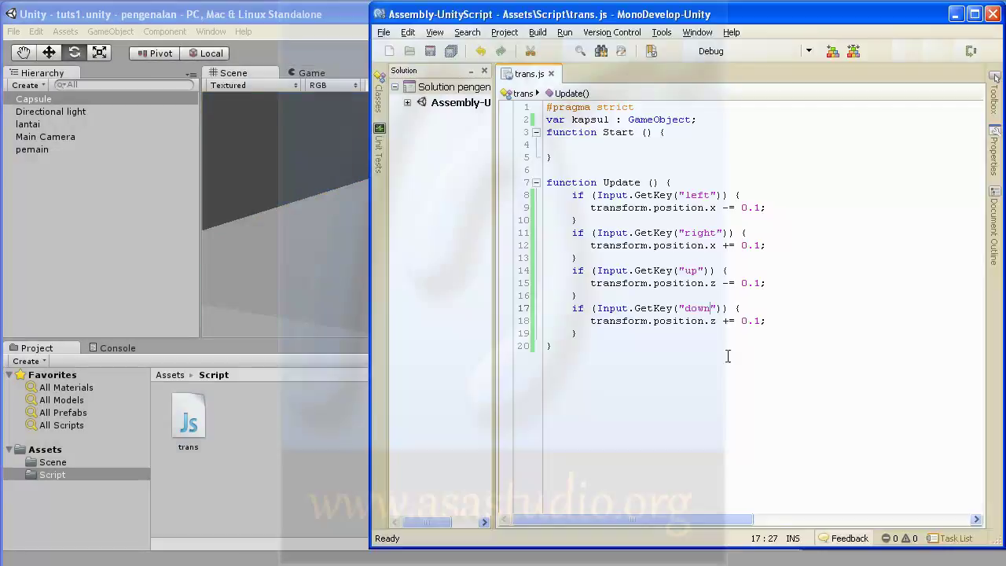
pyautogui.moveTo(722, 282); pyautogui.dragTo(728, 276)
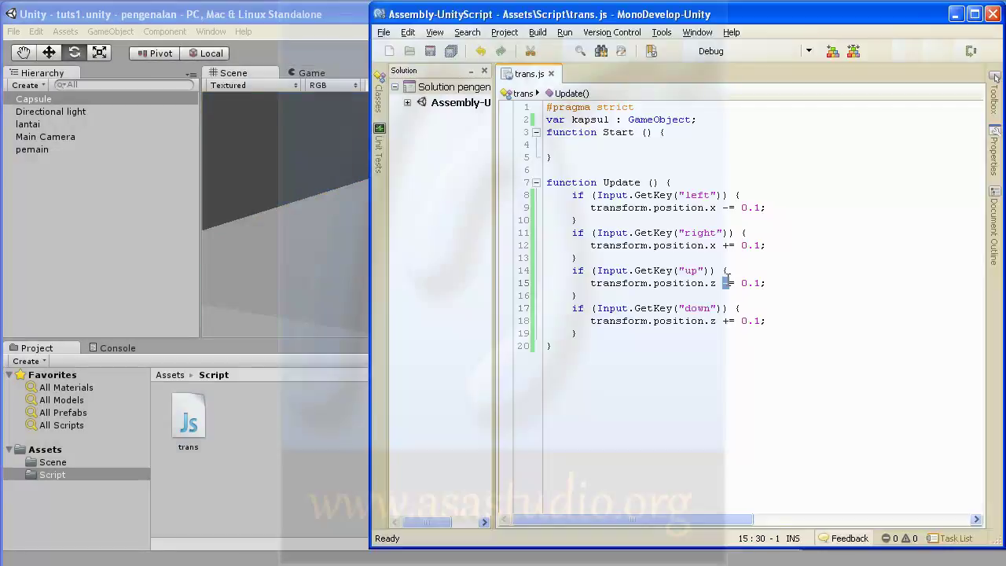
pyautogui.write('+')
pyautogui.doubleClick(713, 282)
pyautogui.write('z')
pyautogui.press('Down')
pyautogui.press('Down')
pyautogui.press('Down')
pyautogui.press('Right')
pyautogui.press('Right')
pyautogui.hotkey('shift', 'Left')
# Finish the "down" check as position.z -= 0.1 and save trans.js
pyautogui.write('-')
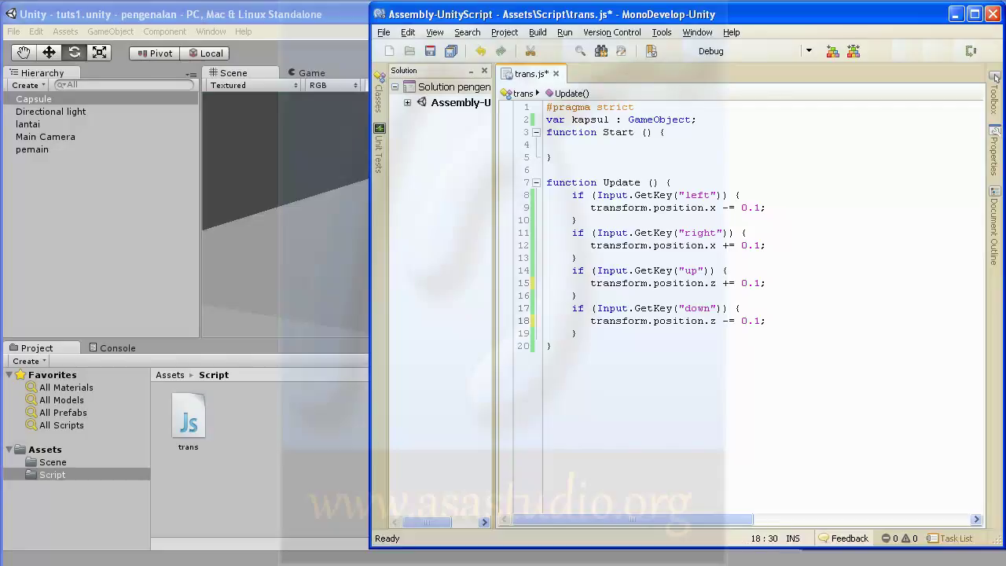
pyautogui.click(448, 51)
pyautogui.click(317, 14)
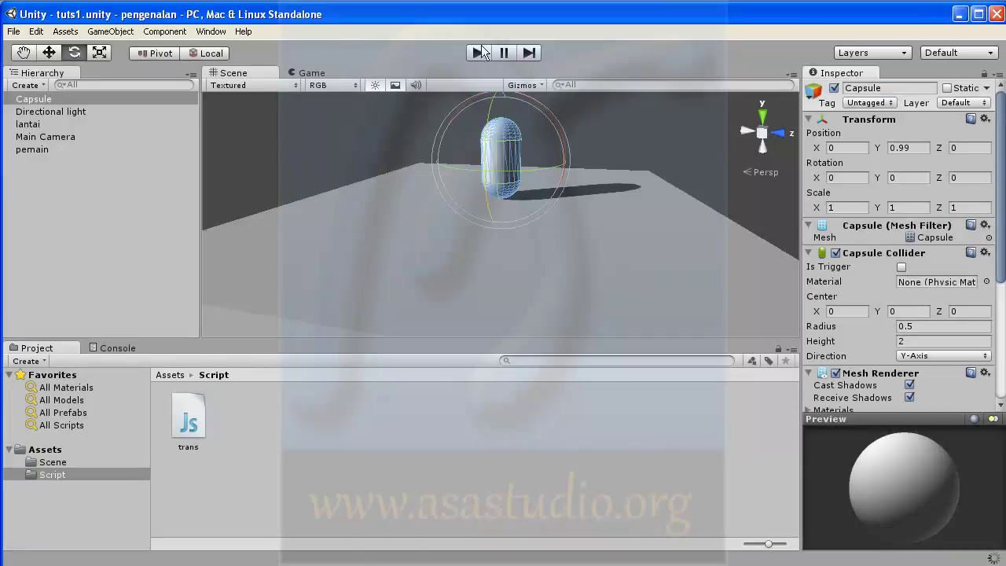
# Play-test the arrow keys, moving the capsule left, right, behind and in front of the cube
pyautogui.click(480, 52)
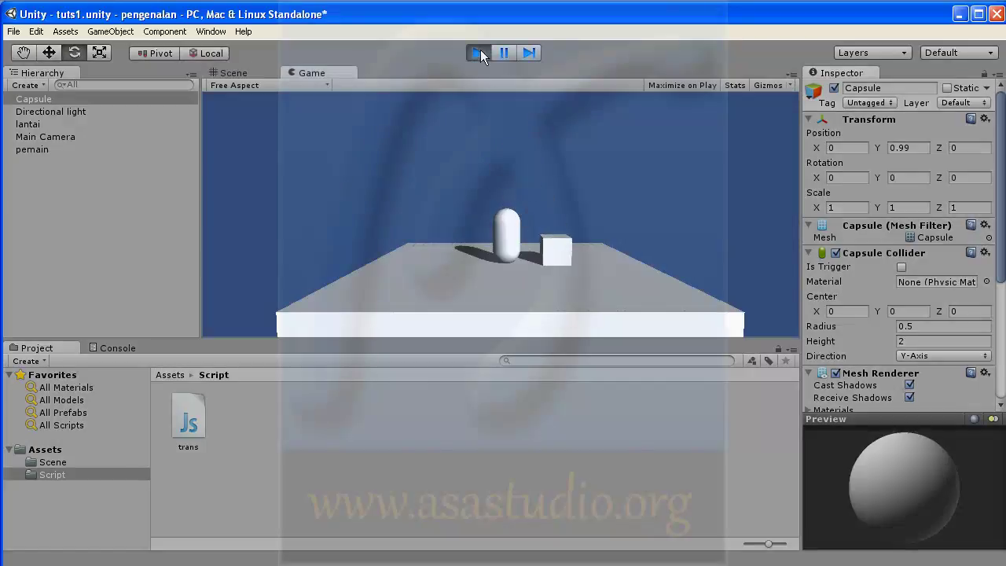
pyautogui.press('Left')
pyautogui.press('Right')
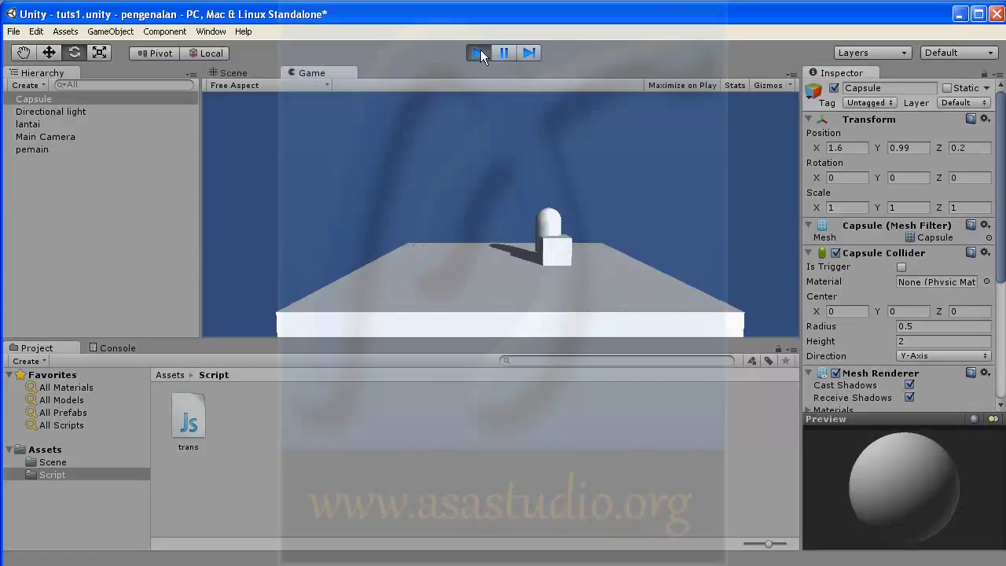
pyautogui.press('Up')
pyautogui.press('Down')
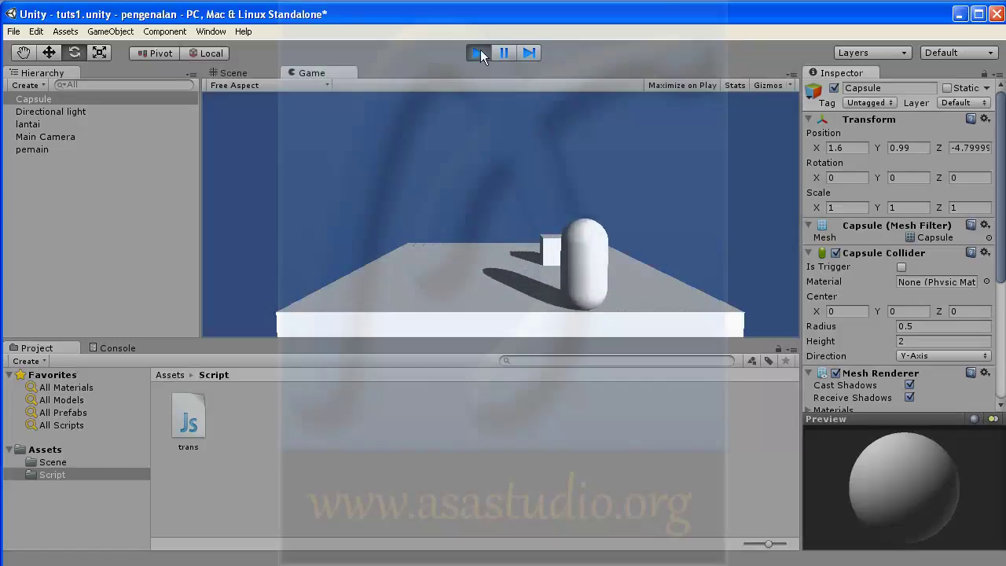